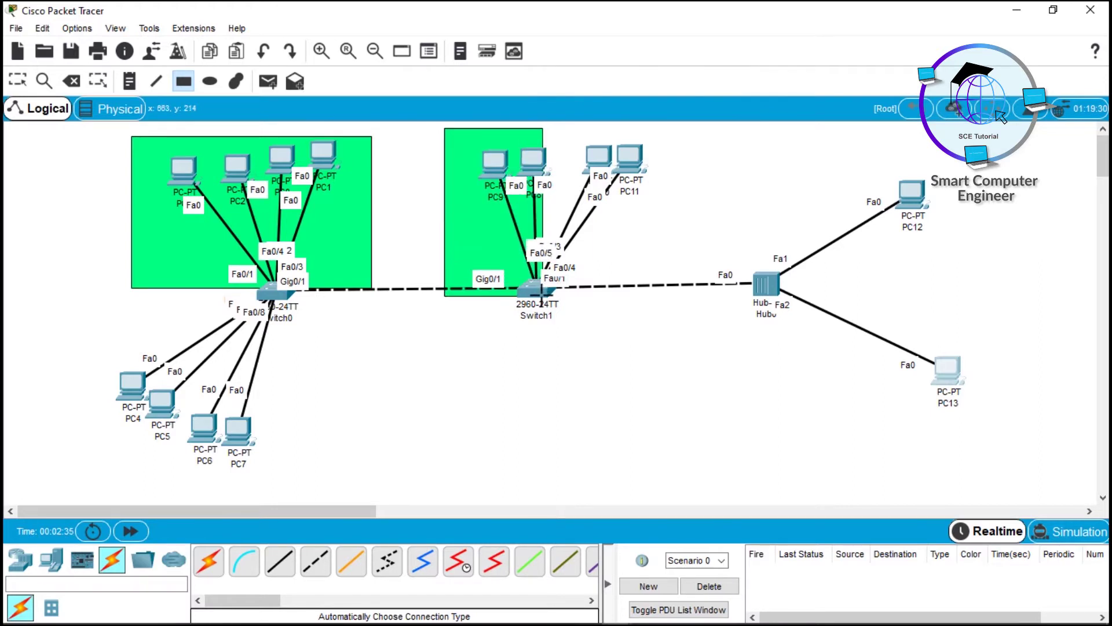
- Draw a green rectangle over PC12 and its link to the hub, and set the rectangle fill colour to light cyan #aaffff
left_click_drag(721, 186, 973, 288)
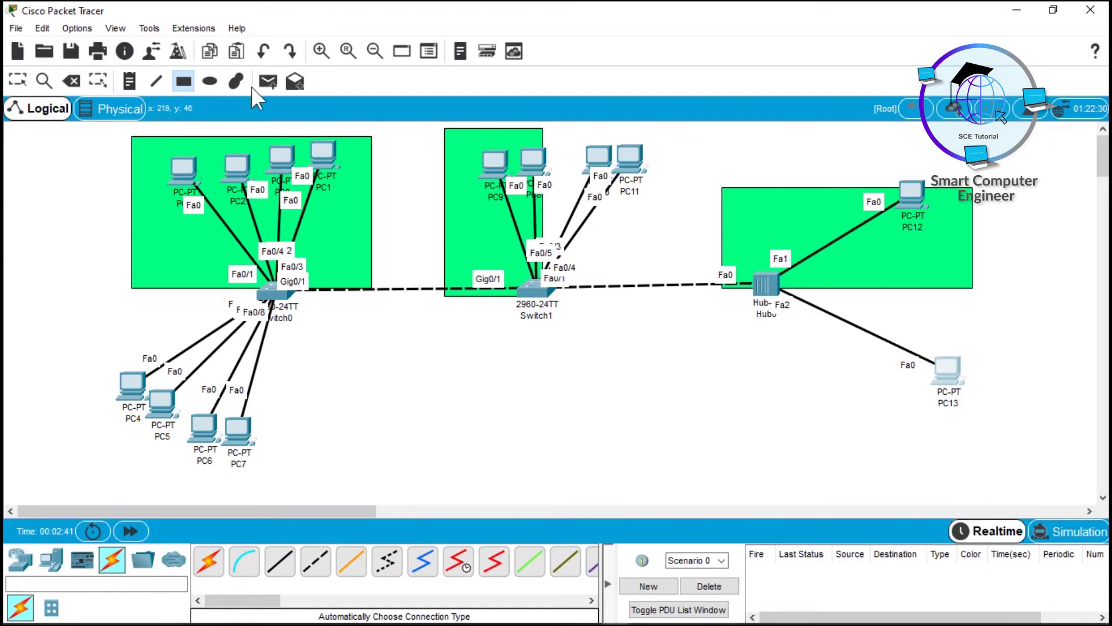
left_click(182, 81)
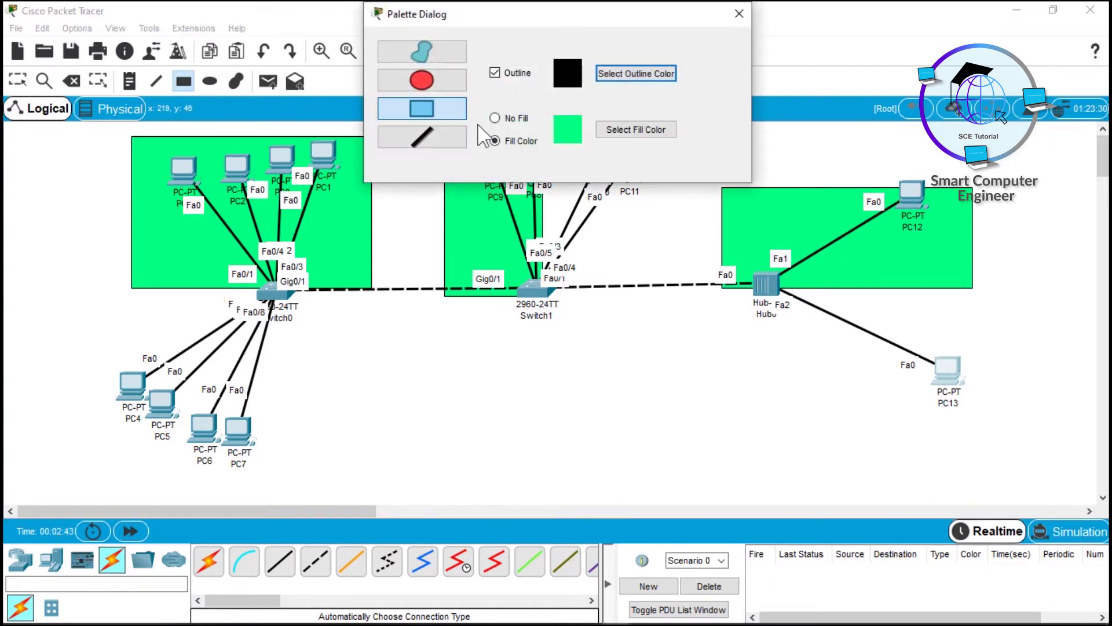
left_click(640, 131)
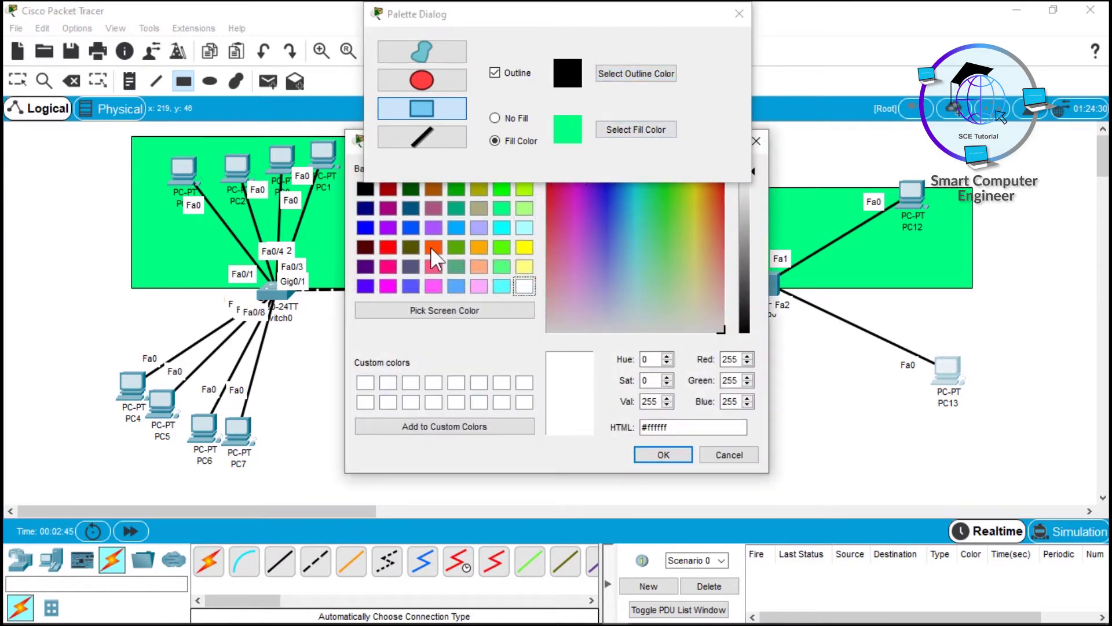
left_click(524, 228)
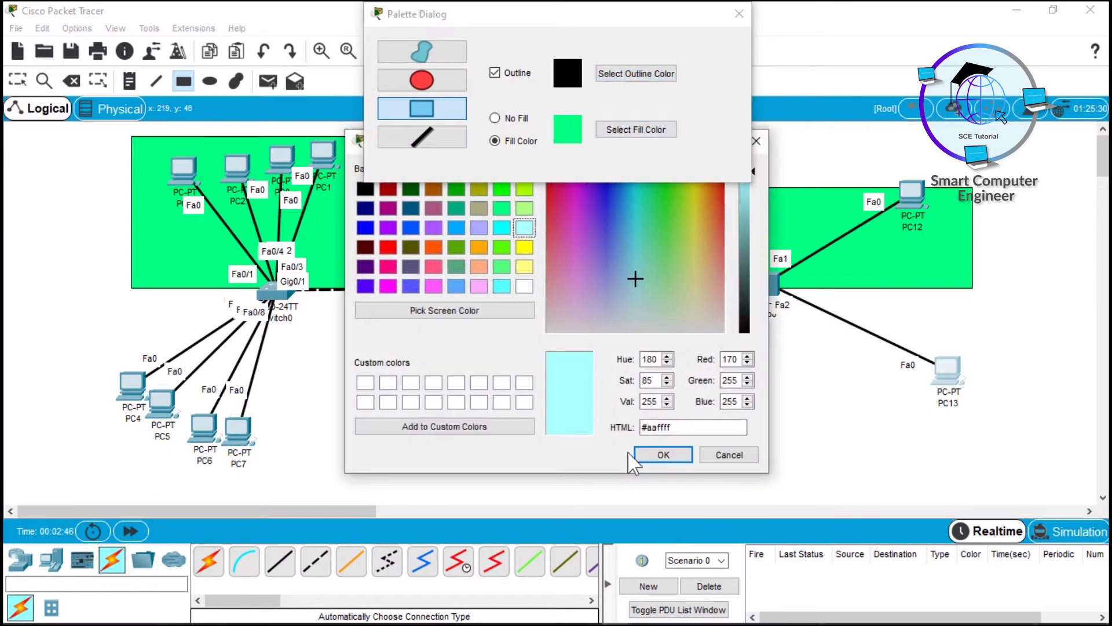
left_click(664, 455)
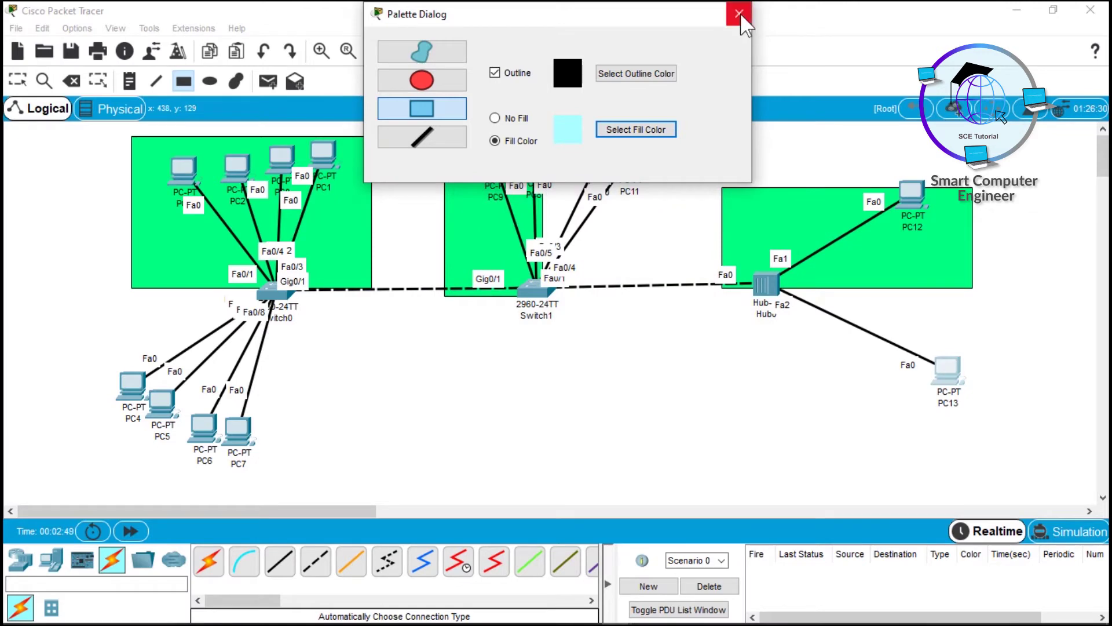
left_click(739, 14)
- Draw light cyan rectangles around PC4 to PC7, around the PC11 pair beside Switch1, and around PC13 below the hub
mouse_move(89, 292)
left_mouse_down()
mouse_move(323, 427)
mouse_move(343, 480)
left_mouse_up()
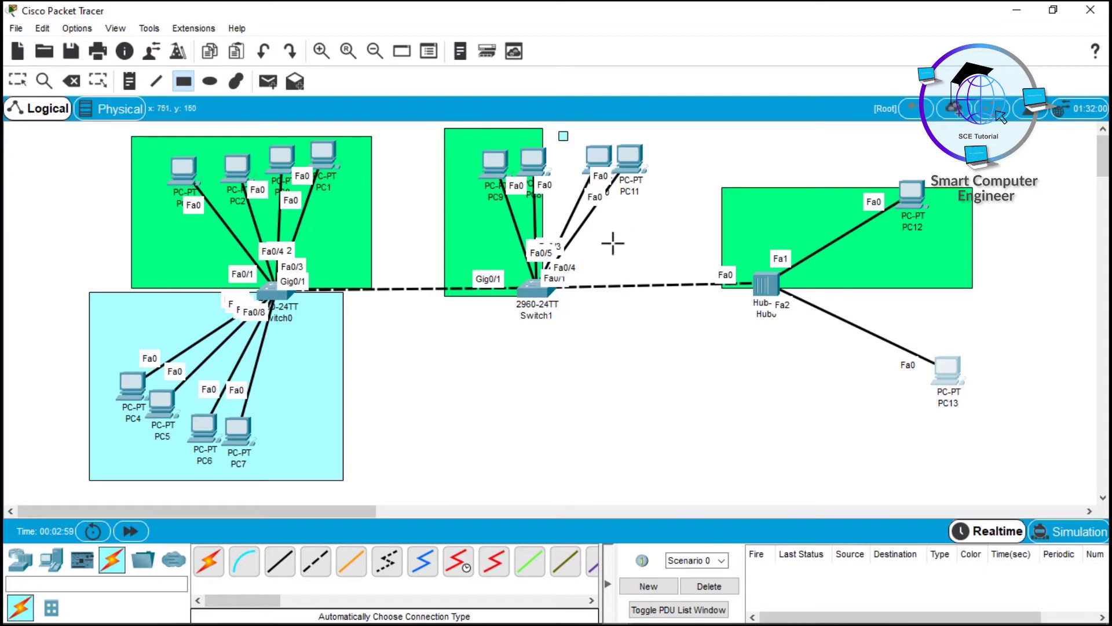
left_click_drag(560, 141, 669, 307)
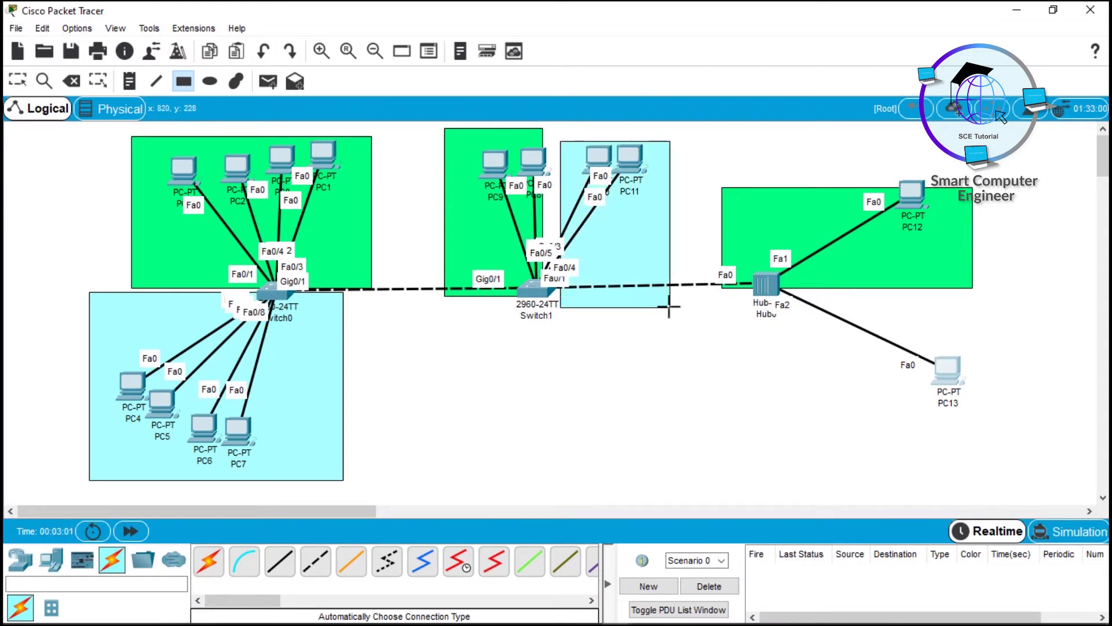
left_click_drag(729, 294, 765, 313)
key("ctrl+z")
left_click_drag(743, 294, 991, 425)
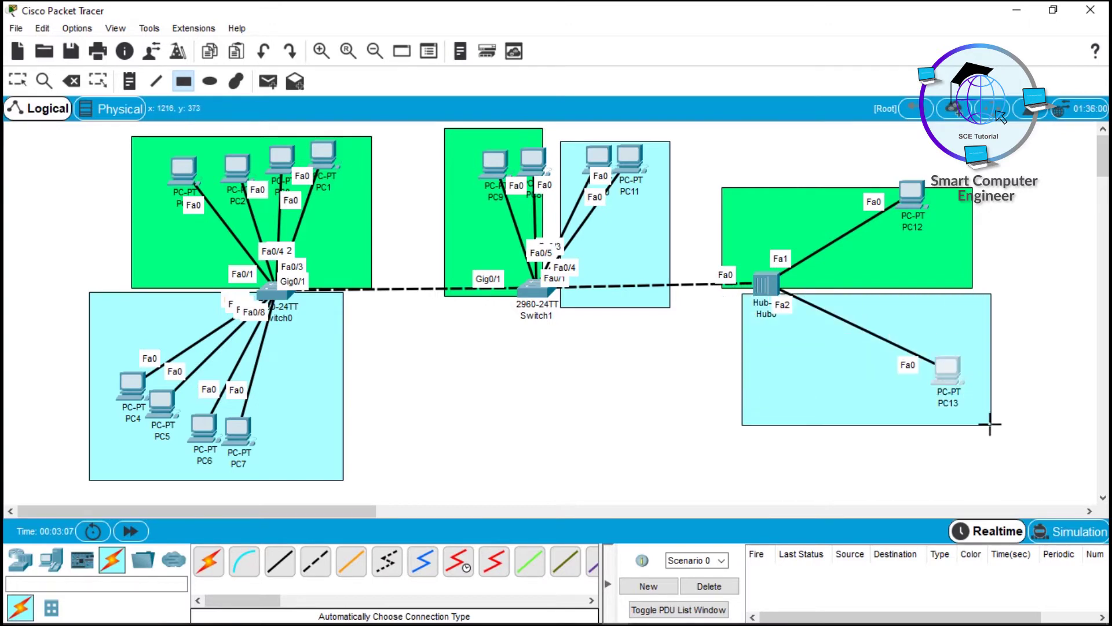
- Place the note "vlan 1 192.168.1.0" in Switch0's green area and the note "192.168.10.0" in the cyan area below it
left_click(136, 85)
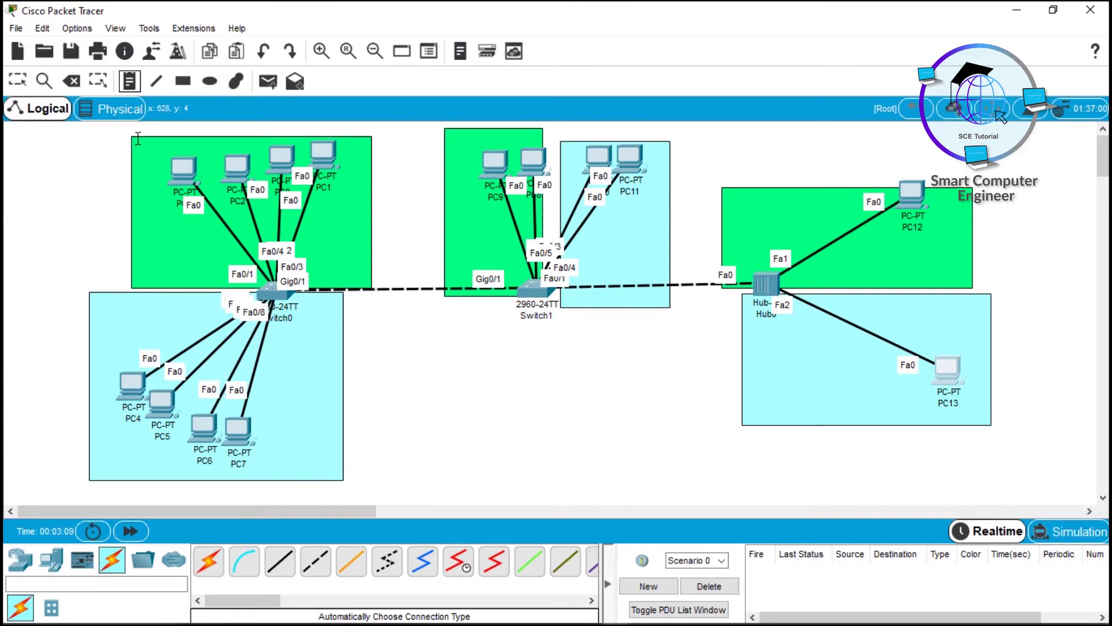
left_click(147, 255)
type("vlan 1 192.168.1.0")
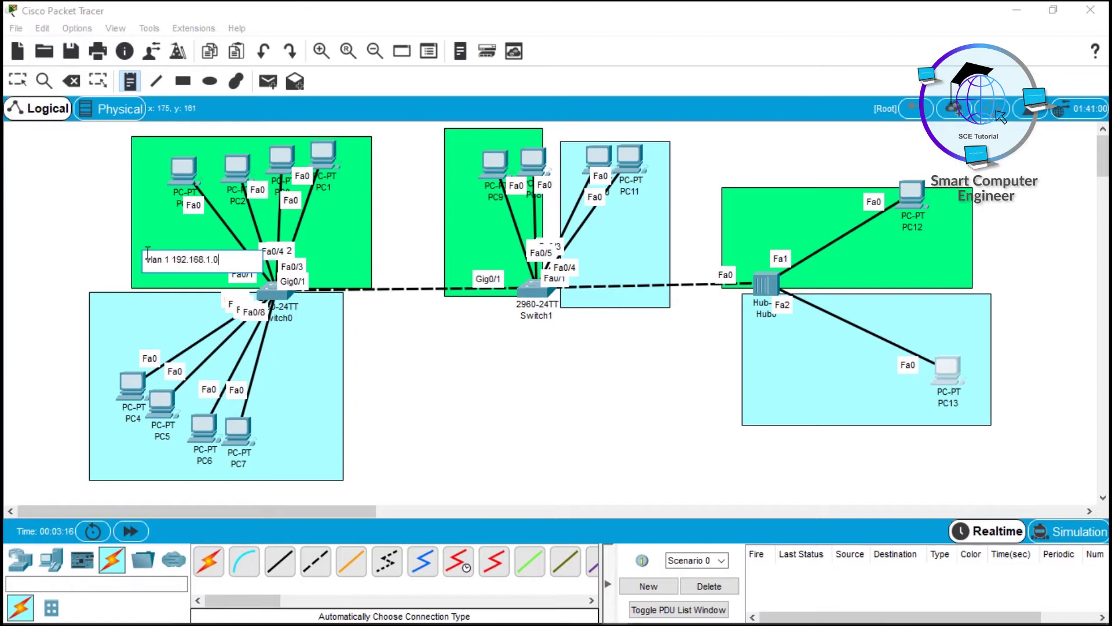
left_click(281, 436)
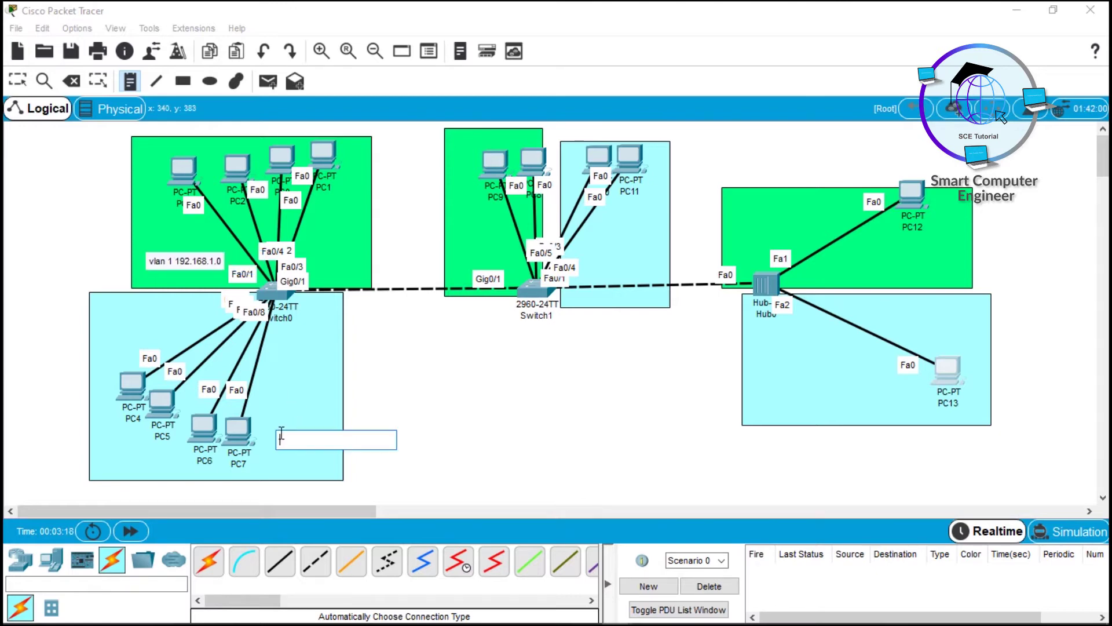
type("192.168.10.0")
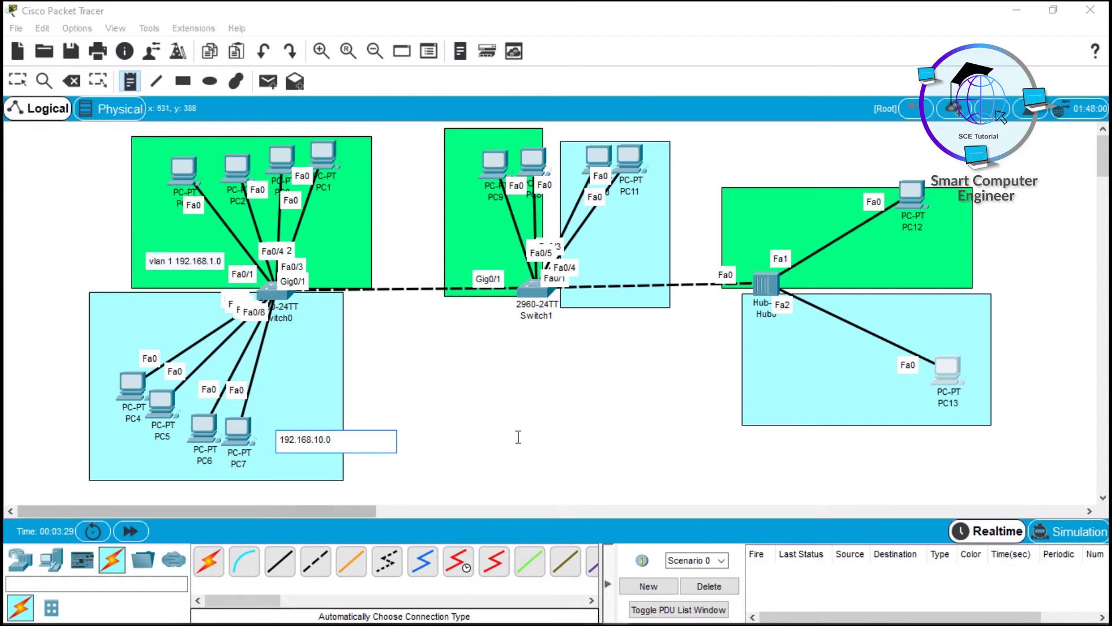
key("Escape")
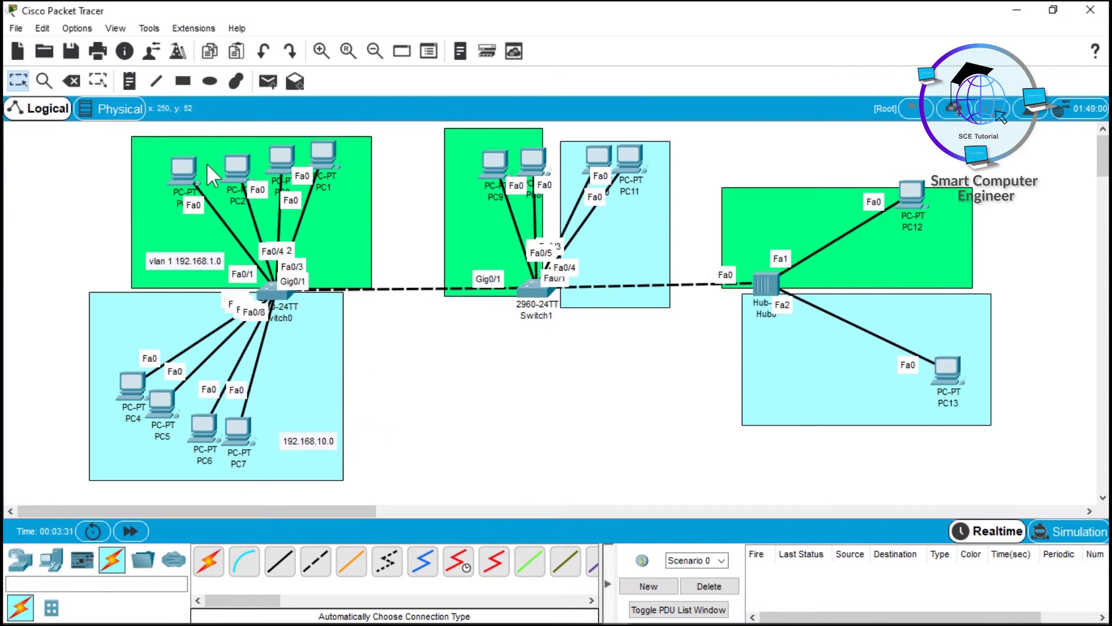
- Move PC2 slightly towards PC3, and assign PC3 the static IP address 192.168.1.1 with subnet mask 255.255.255.0
double_click(228, 168)
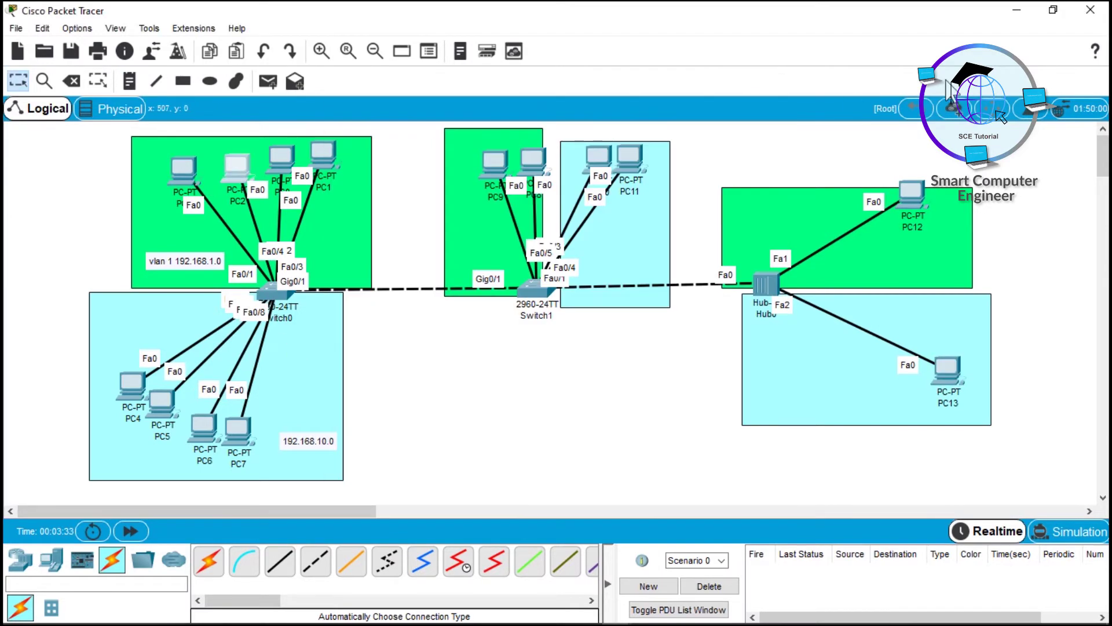
left_click_drag(236, 168, 222, 165)
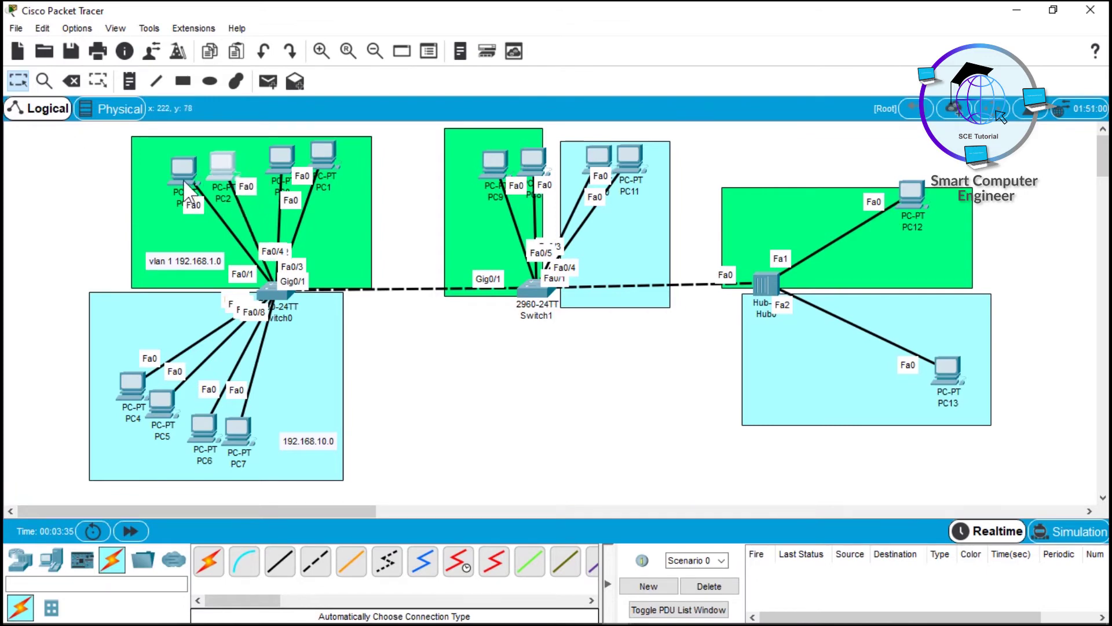
left_click(185, 168)
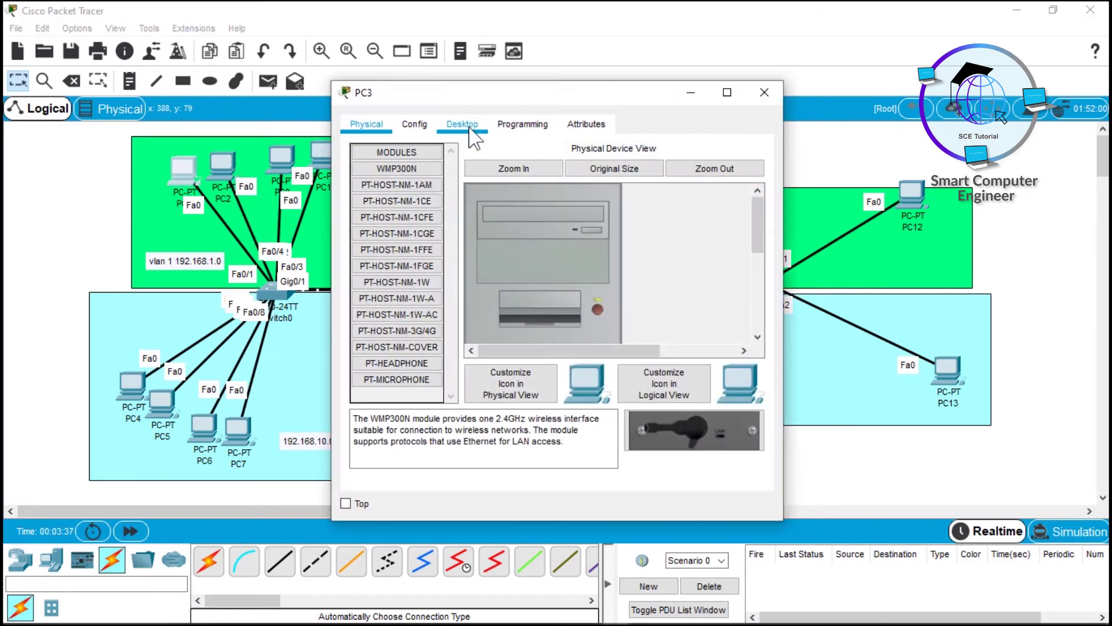
left_click(462, 124)
left_click_drag(489, 101, 788, 91)
left_click(700, 177)
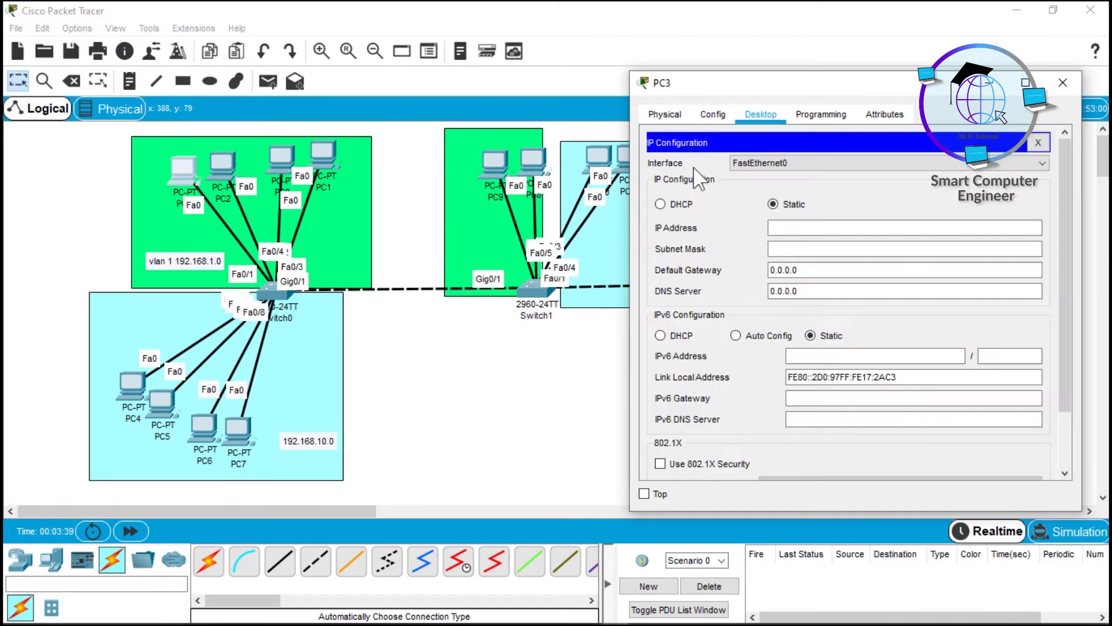
left_click(806, 226)
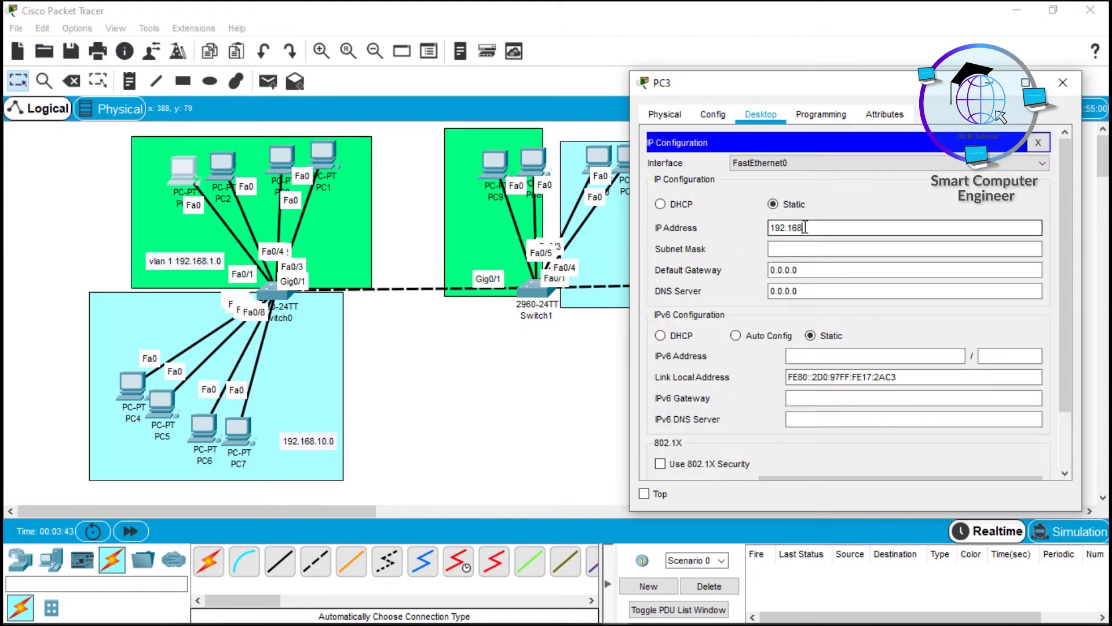
key("Tab")
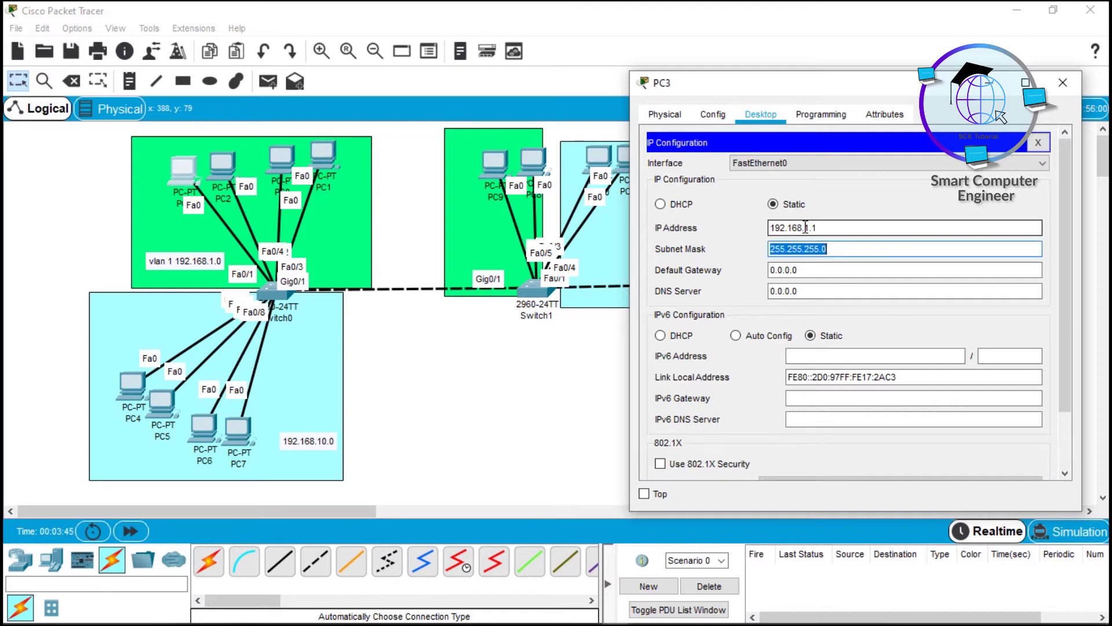
- Copy PC3's IP address and adapt it to assign PC2 the address 192.168.1.2 with subnet mask 255.255.255.0
left_click_drag(817, 228, 764, 228)
key("ctrl+c")
left_click(1063, 82)
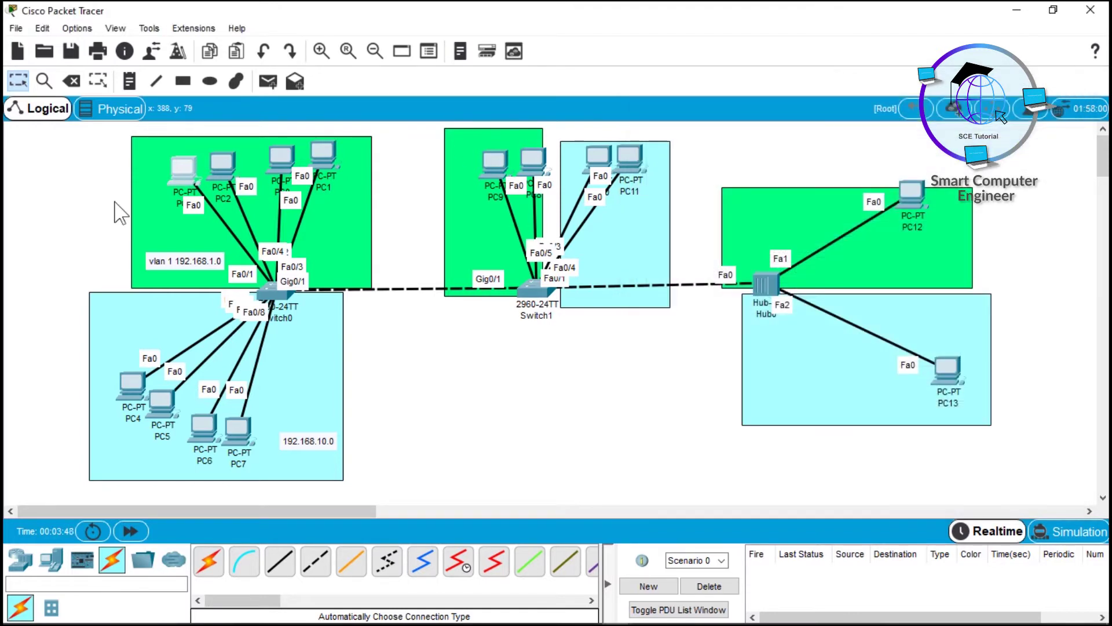
left_click(229, 169)
left_click(462, 124)
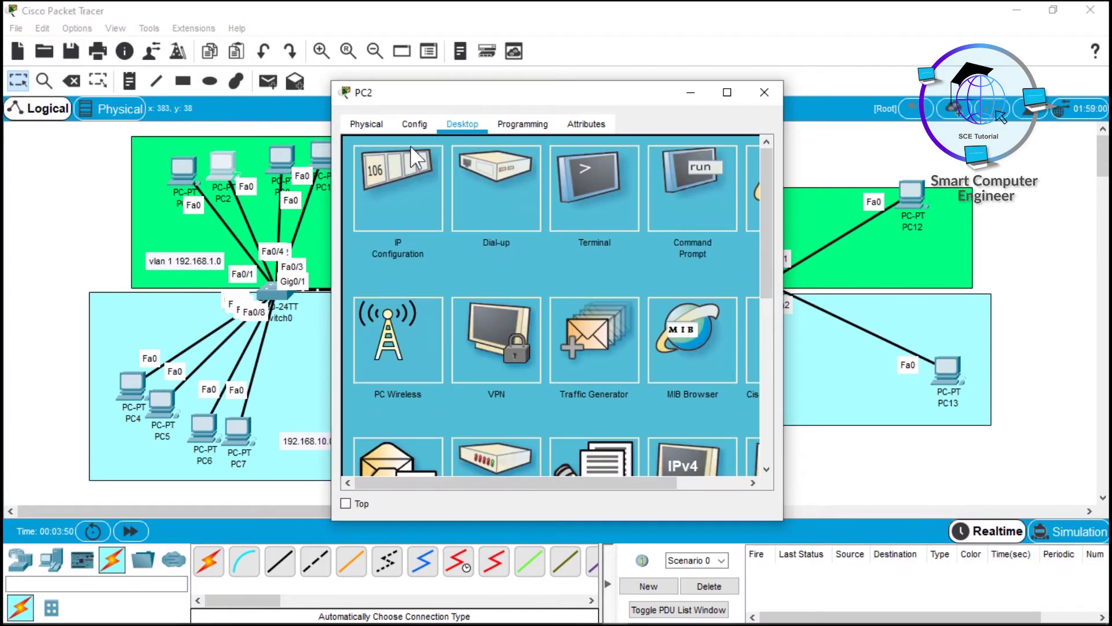
left_click(394, 186)
left_click(542, 238)
key("ctrl+v")
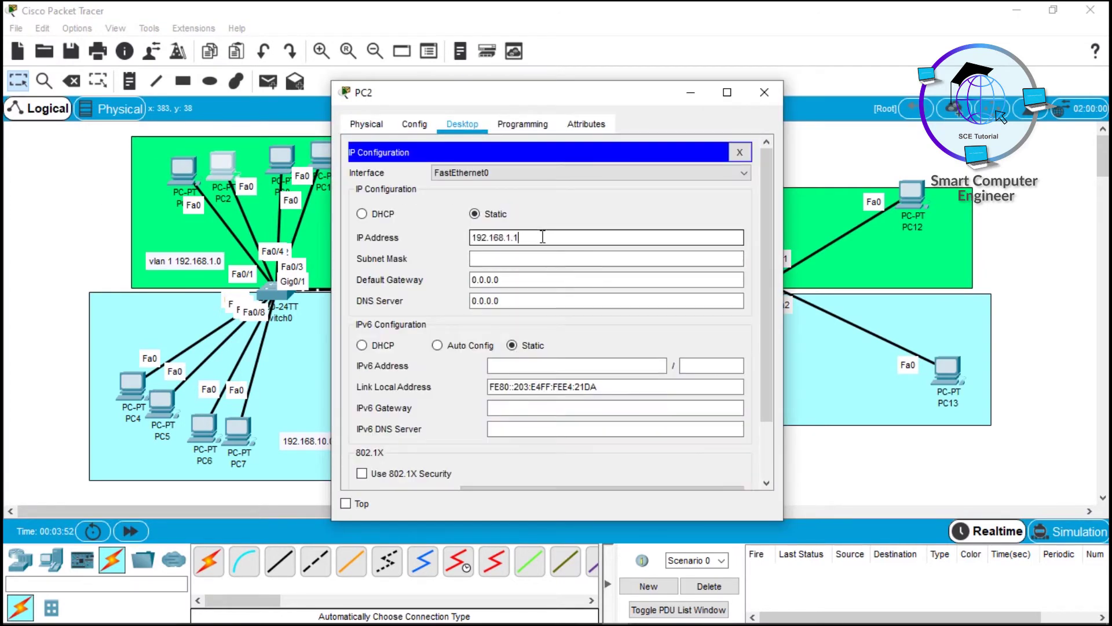
key("Tab")
key("Tab")
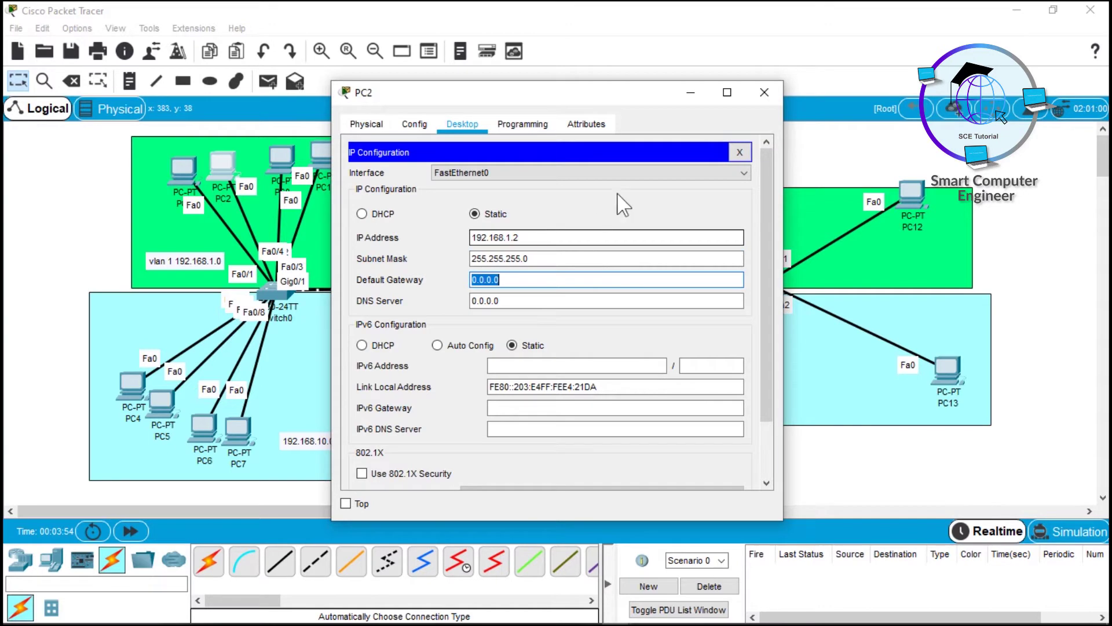
left_click(764, 92)
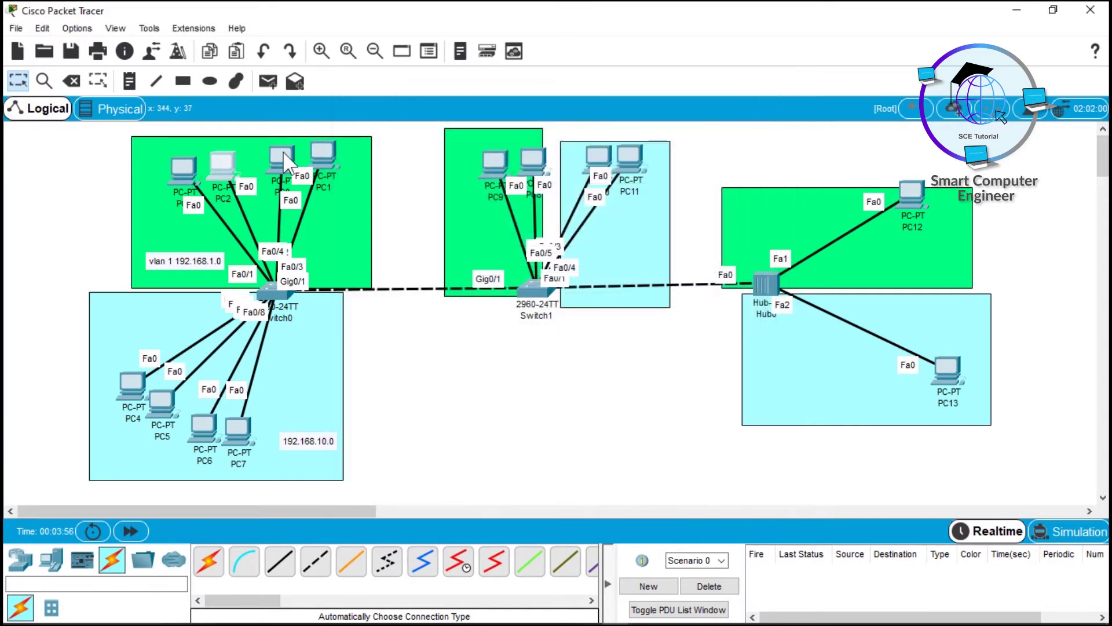
- Assign PC0 the static IP address 192.168.1.3 with subnet mask 255.255.255.0
left_click(222, 164)
left_click(463, 124)
left_click(442, 157)
left_click(541, 239)
type("192.168.1.1")
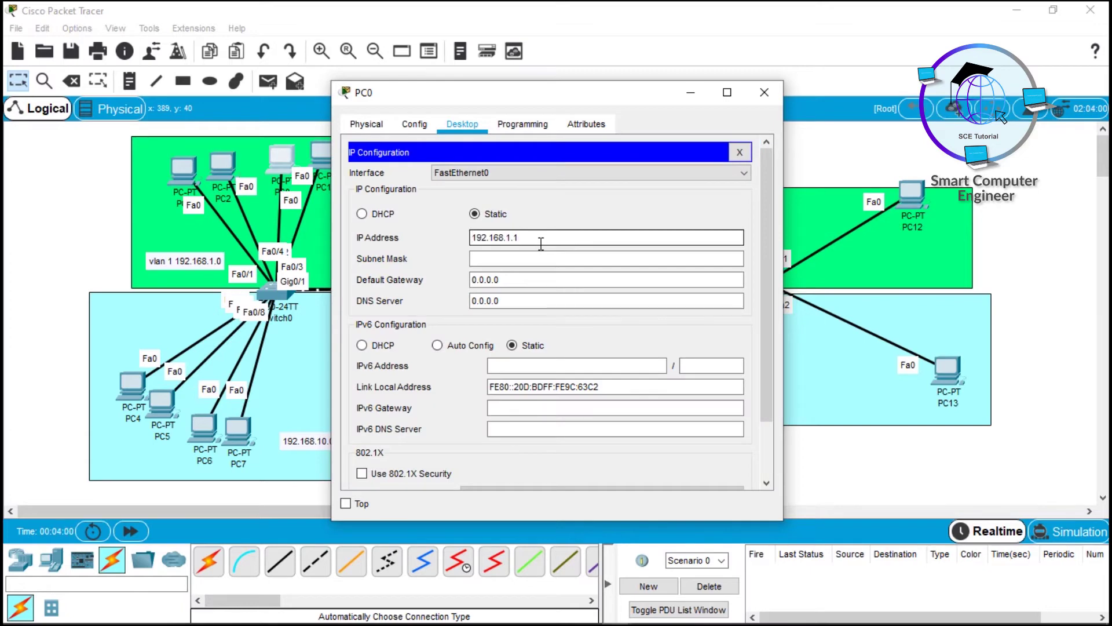
key("Tab")
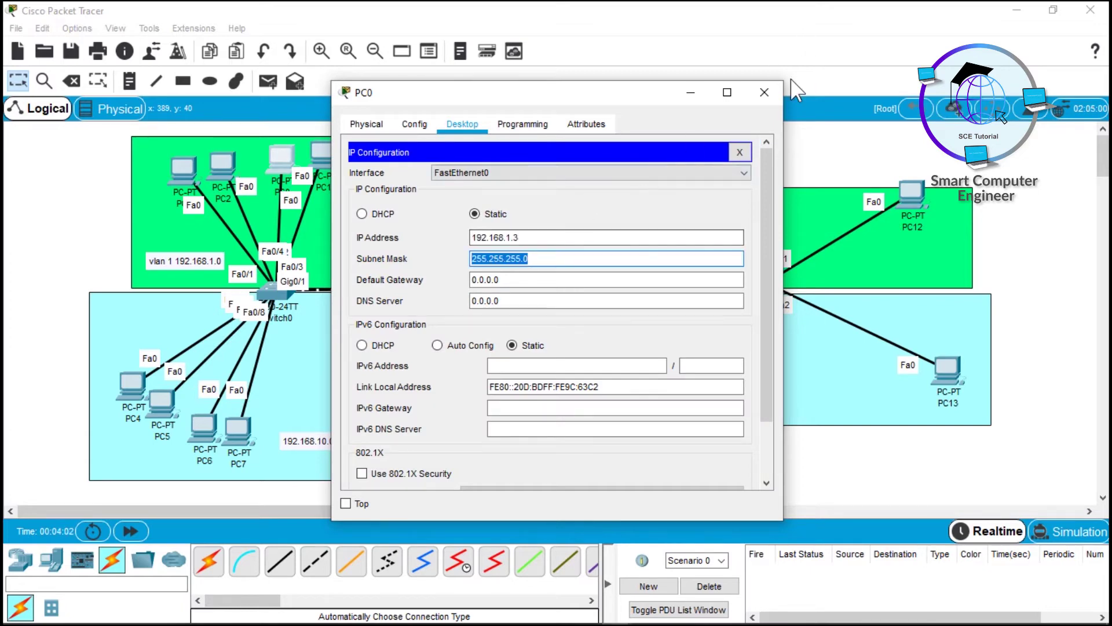
left_click(765, 92)
- Assign PC1 the static IP address 192.168.1.4 with subnet mask 255.255.255.0
left_click(316, 159)
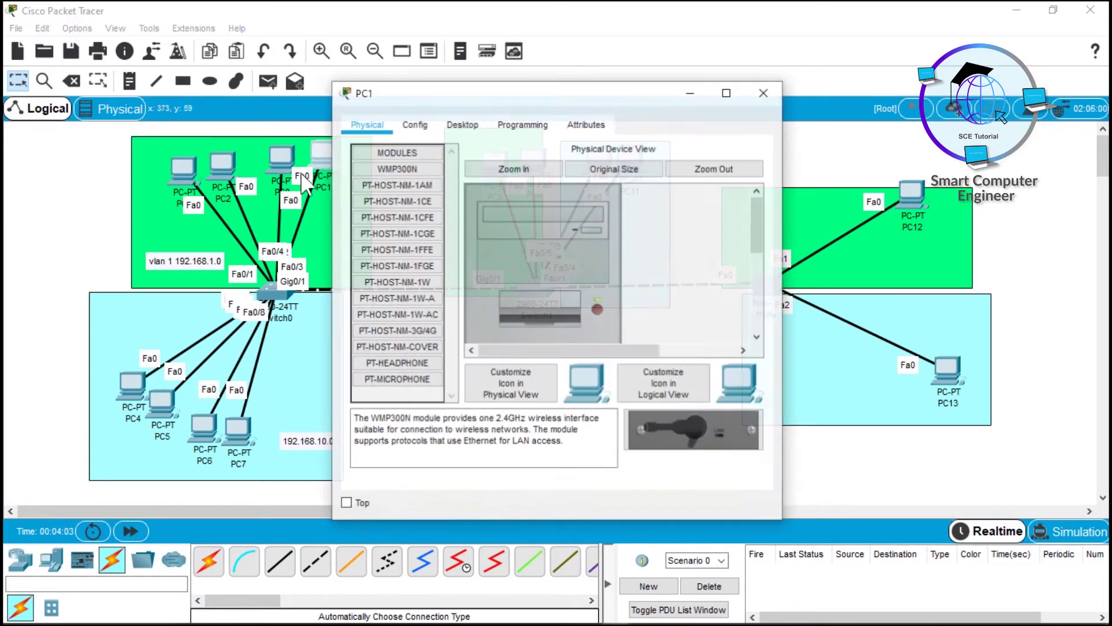
left_click(454, 125)
left_click(433, 209)
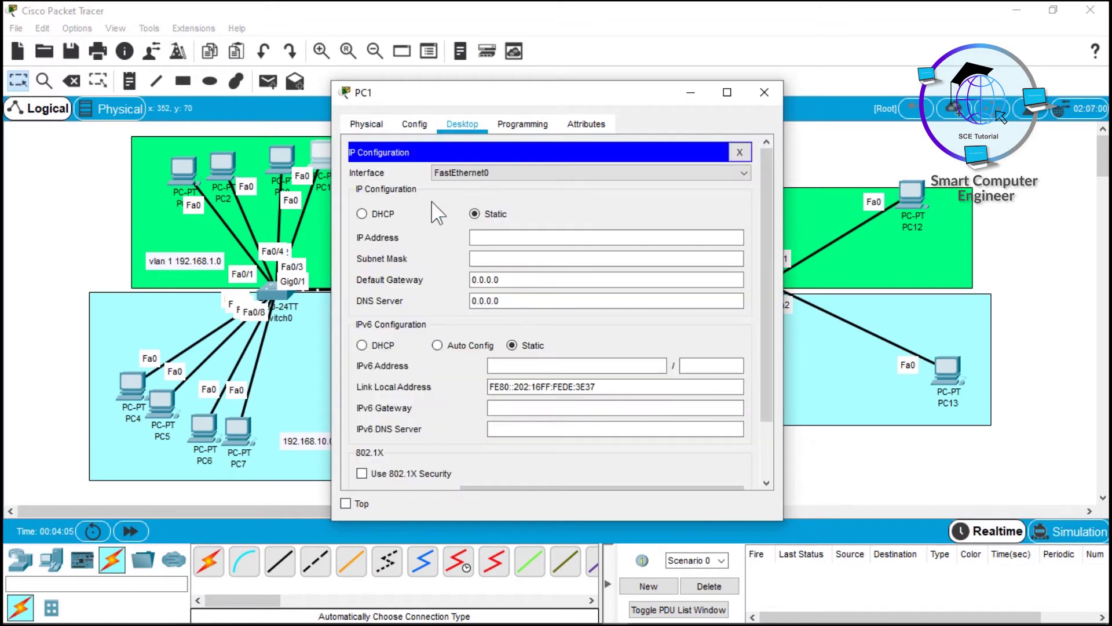
left_click(592, 237)
type("192.168.1.1")
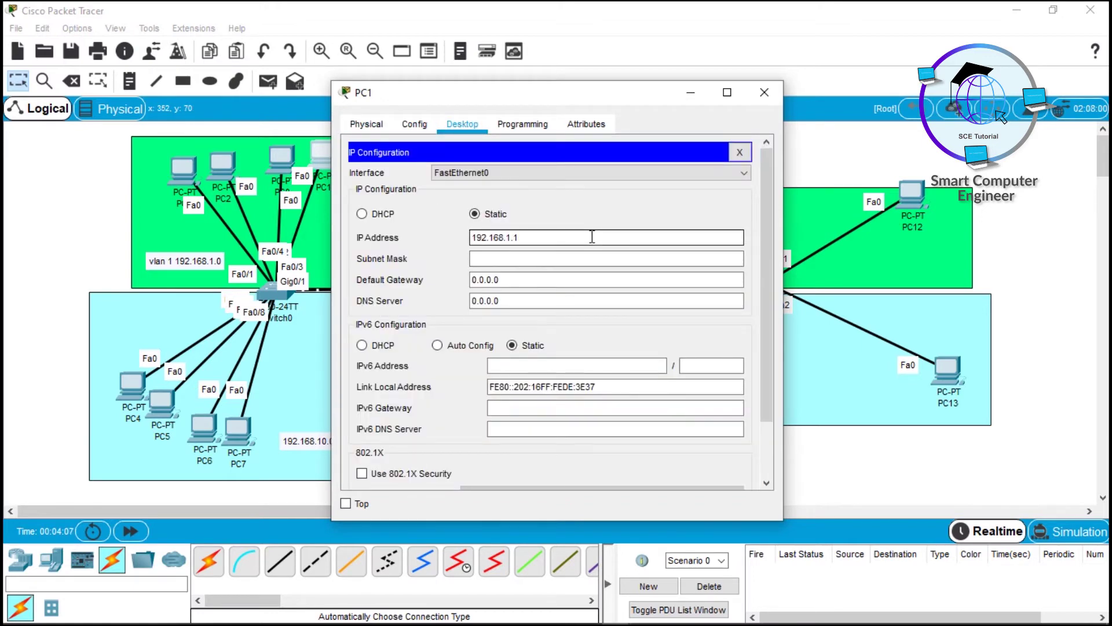
key("Tab")
key("Tab")
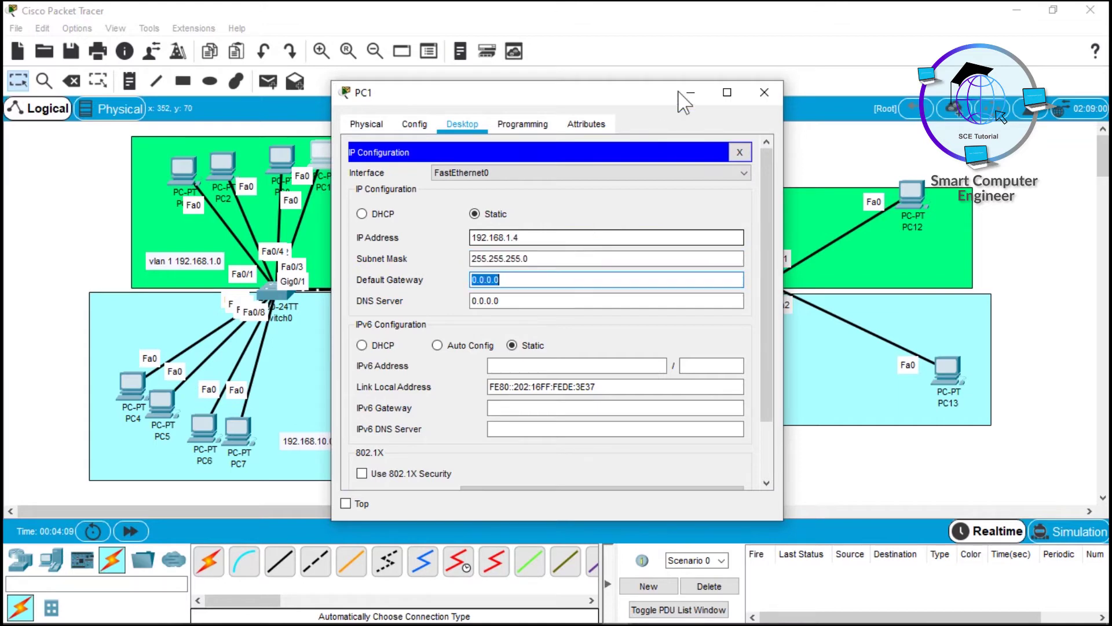
left_click(765, 91)
- Assign PC9 in Switch1's green area the static IP address 192.168.1.5 with the default subnet mask
left_click(494, 164)
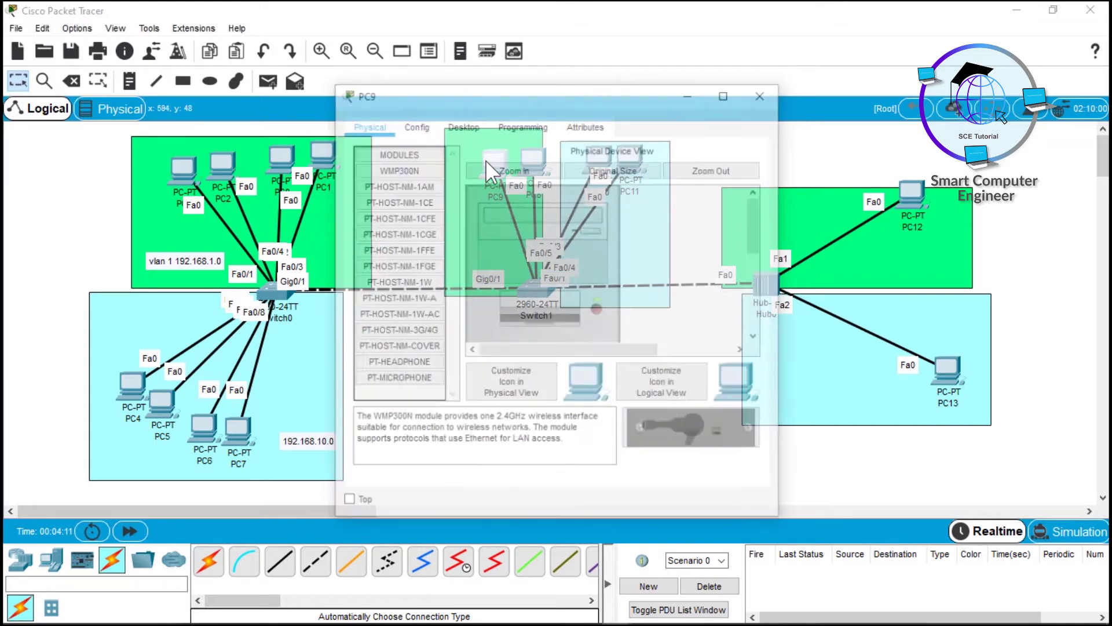
left_click(468, 129)
left_click(427, 189)
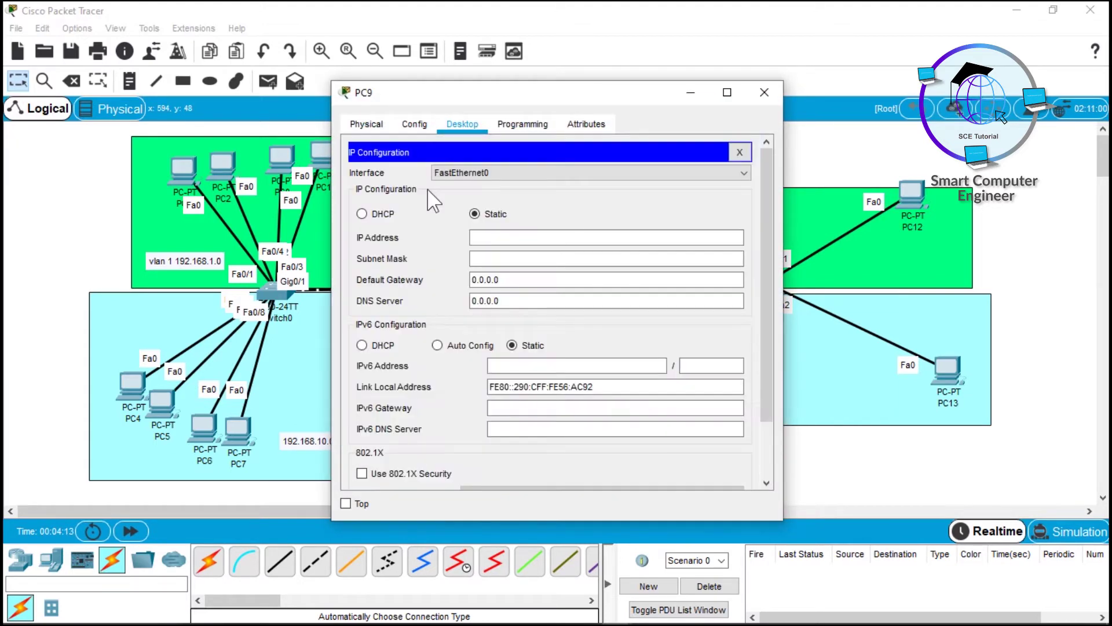
left_click(490, 239)
type("192.168.1.1")
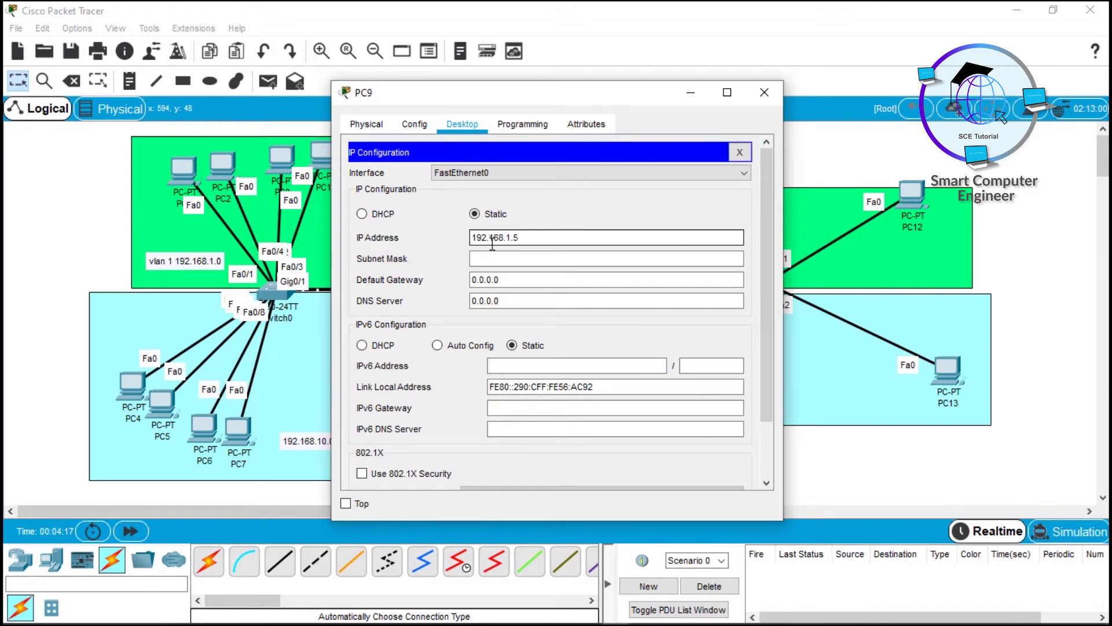
key("Tab")
left_click(765, 92)
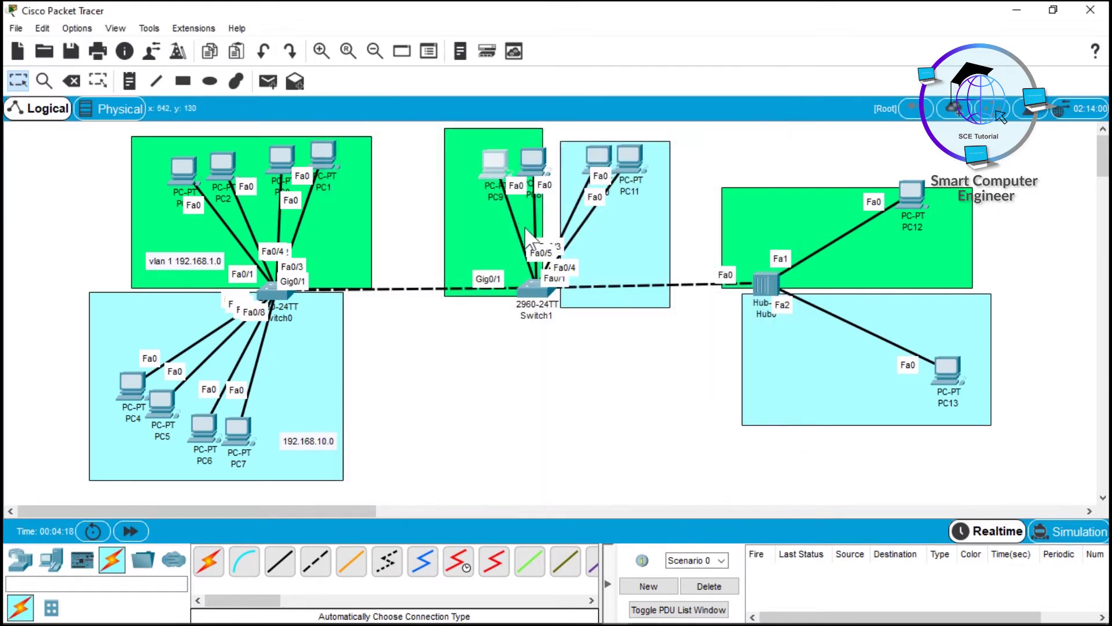
- Assign PC8 in Switch1's green area the static IP address 192.168.1.6 with subnet mask 255.255.255.0
left_click(531, 159)
left_click(462, 124)
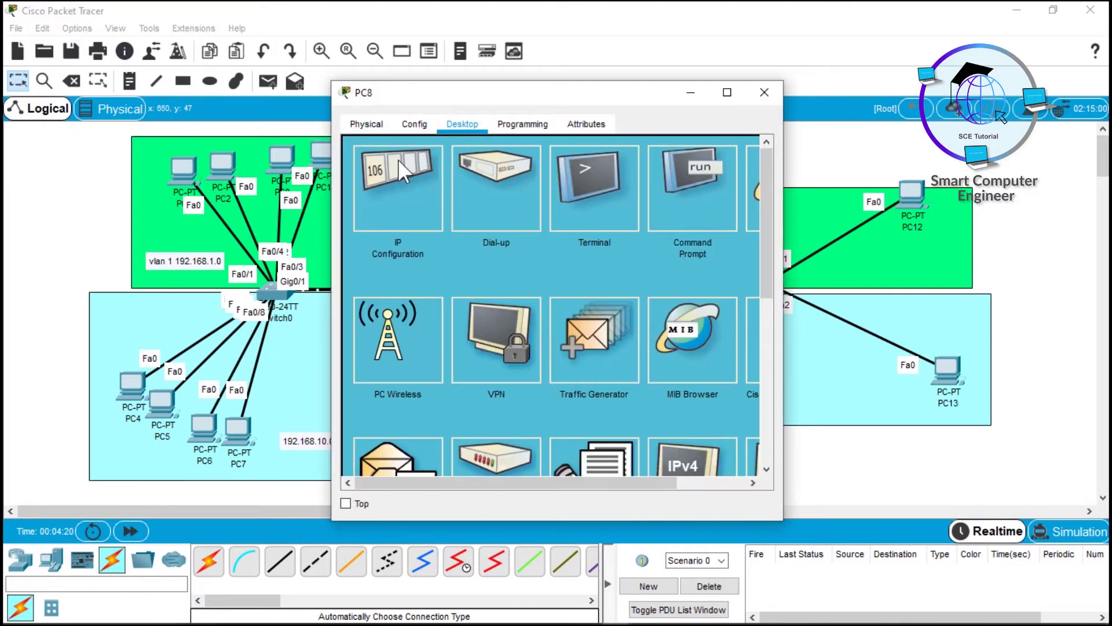
left_click(399, 168)
left_click(530, 231)
type("192.168.1.1")
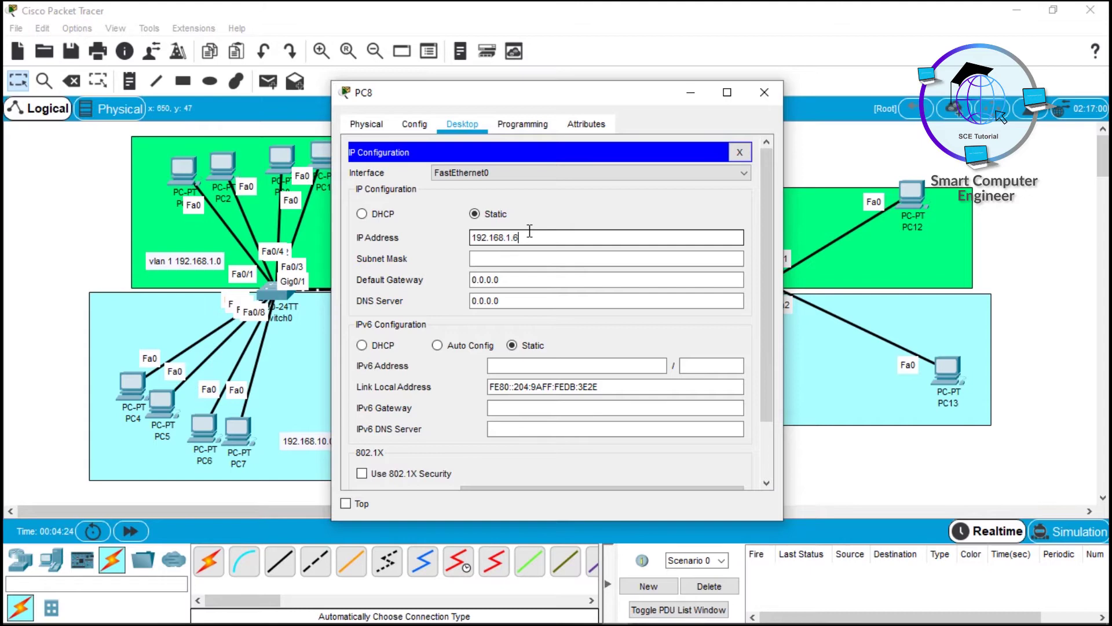
key("Tab")
key("Tab")
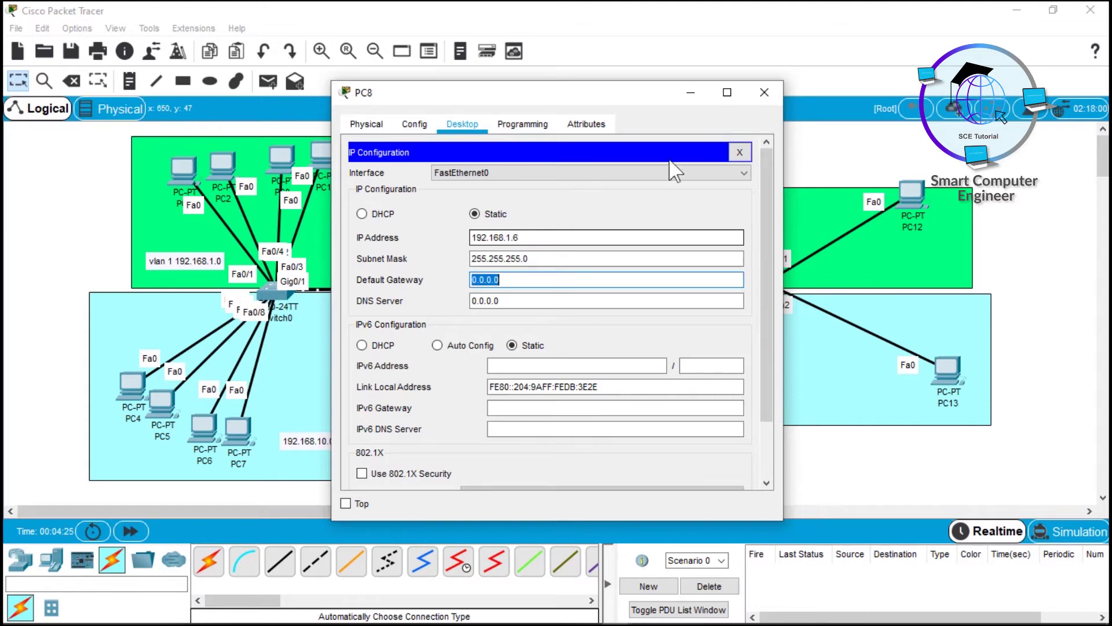
left_click(764, 92)
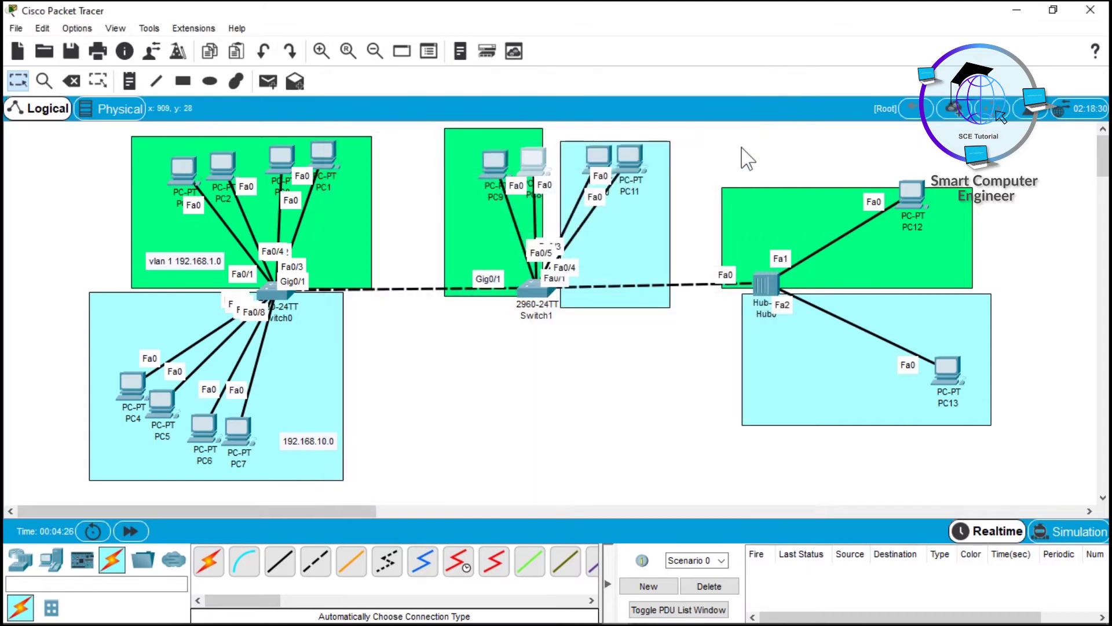
- Assign PC12 in the hub's green area the static IP address 192.168.1.7 with the default subnet mask
left_click(919, 193)
left_click(462, 124)
left_click(390, 189)
left_click(502, 236)
type("192.168.1.1")
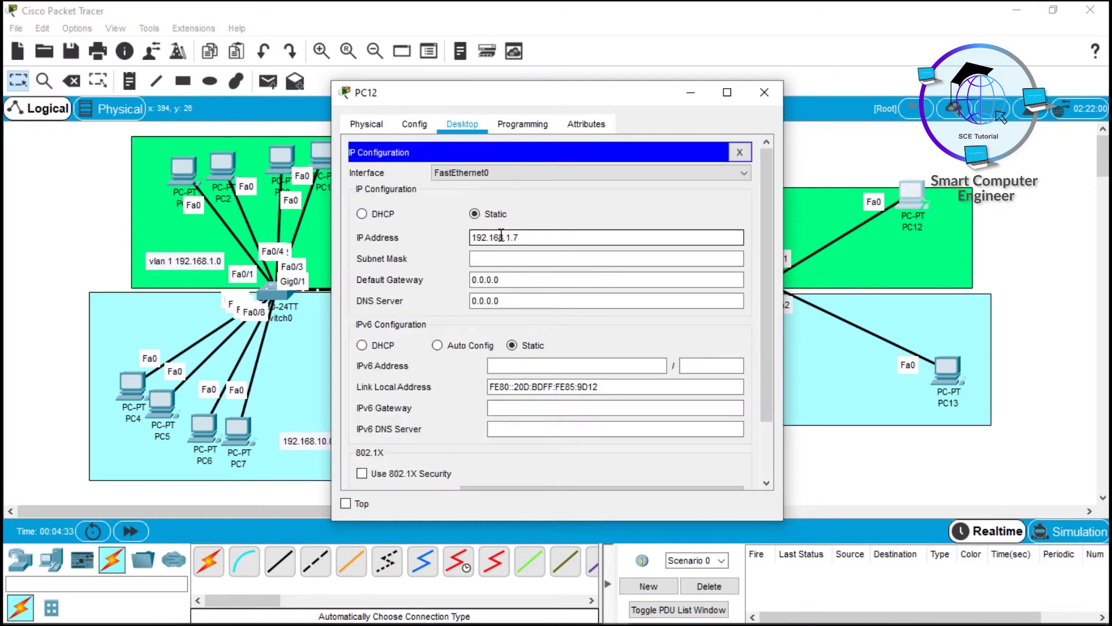
key("Tab")
key("Tab")
left_click(765, 92)
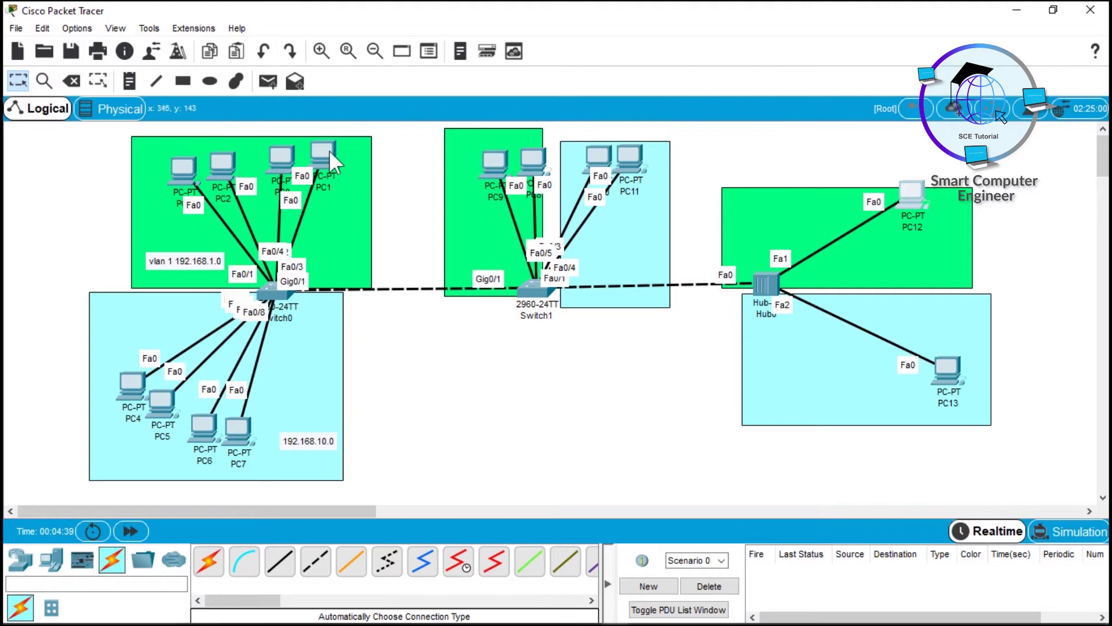
- Assign PC4 the static IP address 192.168.10.1 with subnet mask 255.255.255.0, and copy the address for reuse
left_click(135, 382)
left_click(462, 124)
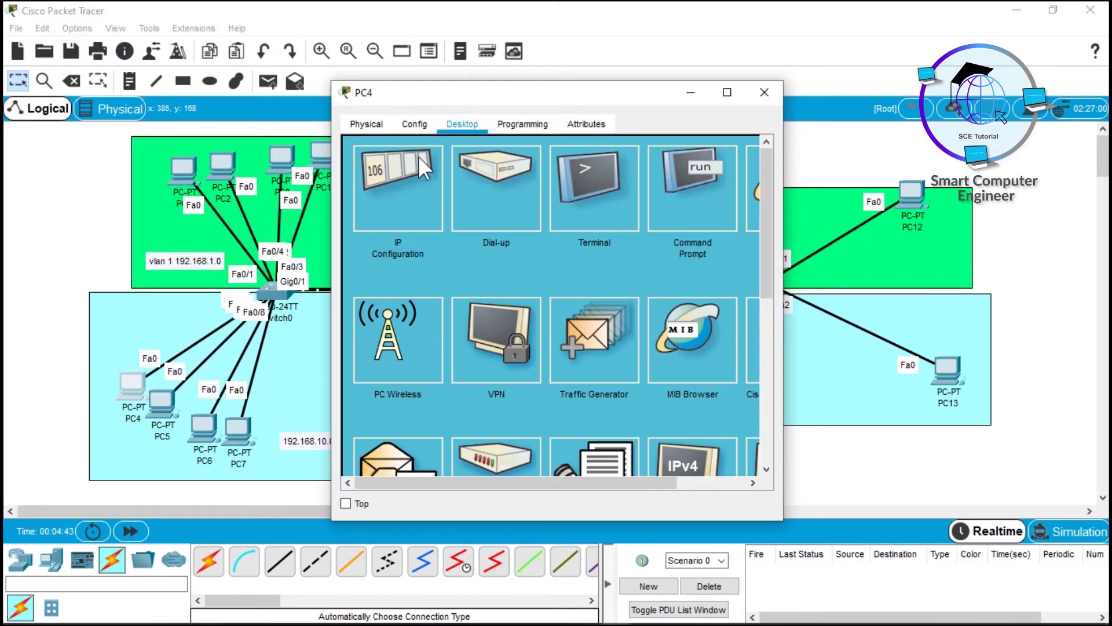
left_click(398, 197)
left_click(509, 243)
type("192.168.1.1")
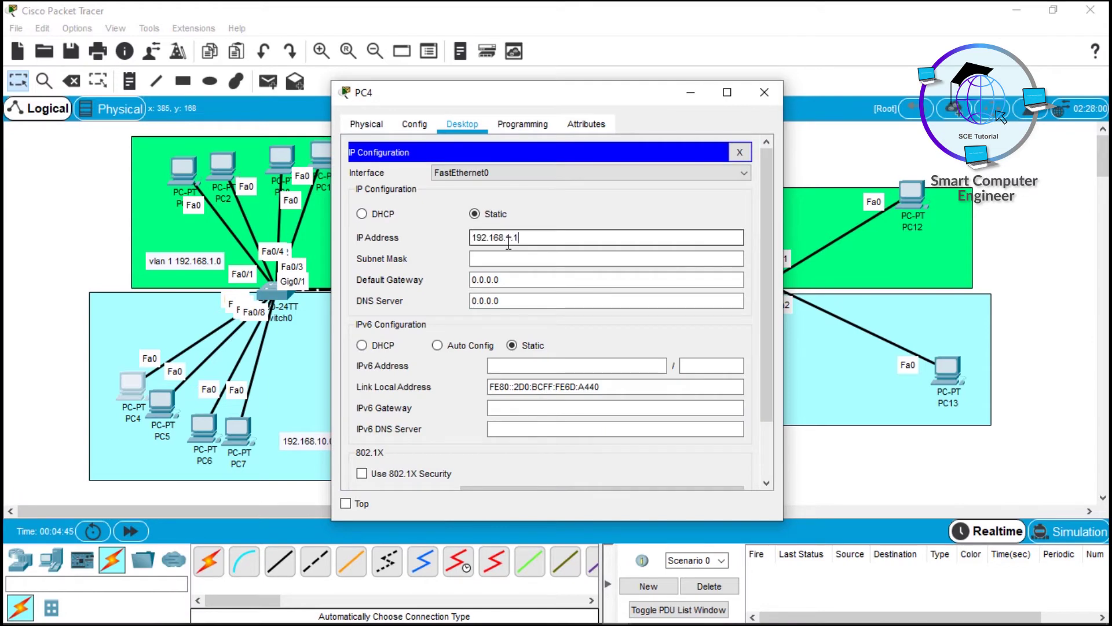
left_click(510, 238)
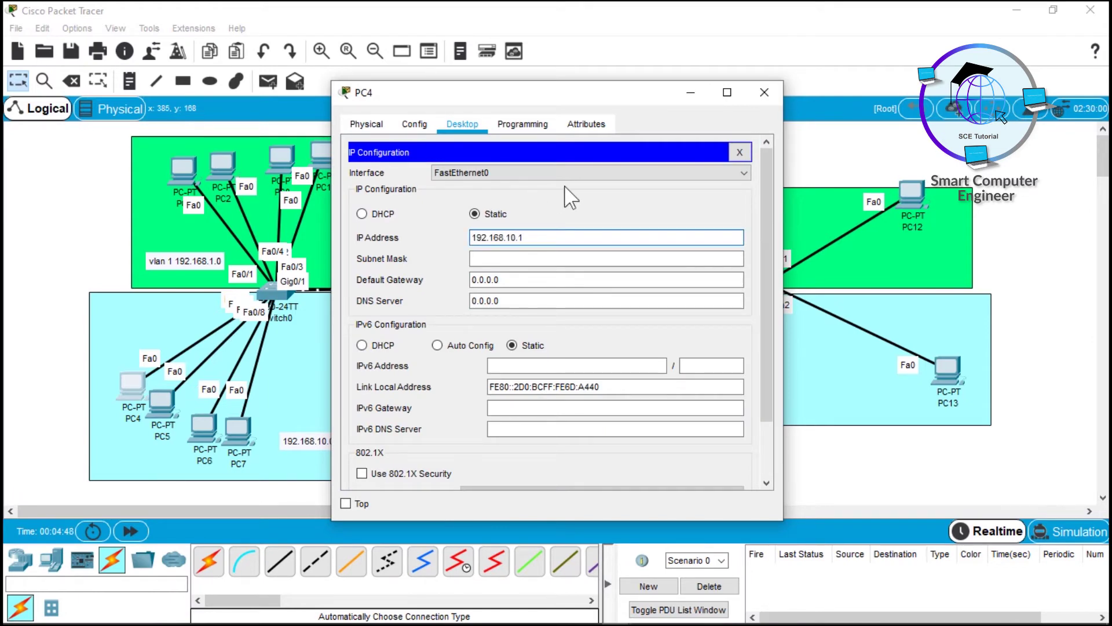
key("ctrl+a")
key("ctrl+c")
key("Tab")
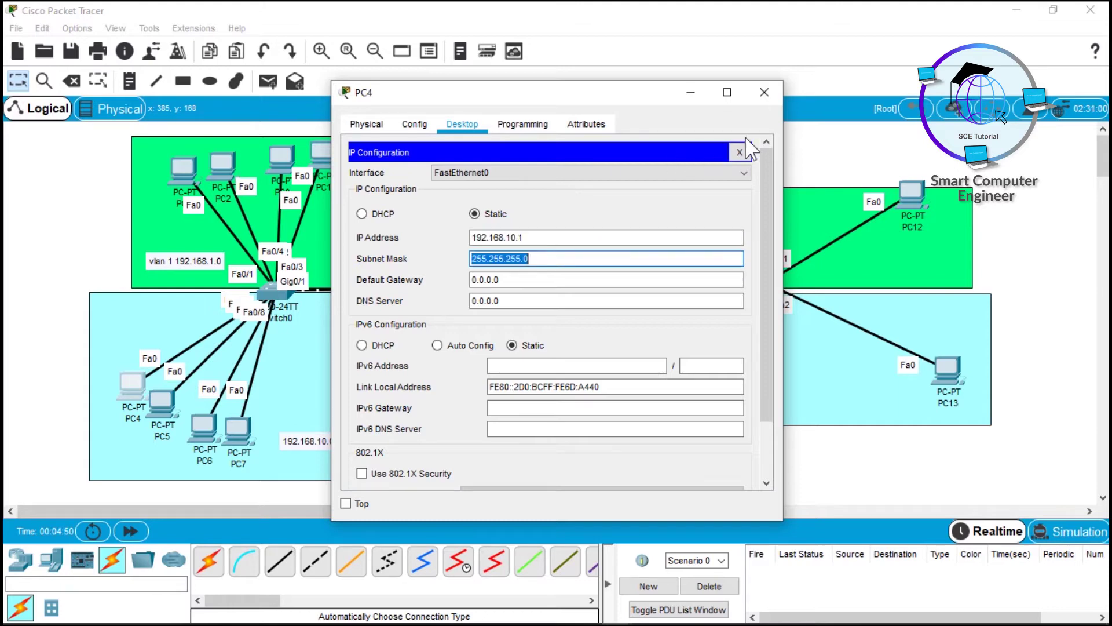
left_click(764, 92)
- Reuse PC4's copied address on PC5, adapting it to 192.168.10.2 with subnet mask 255.255.255.0
left_click(166, 394)
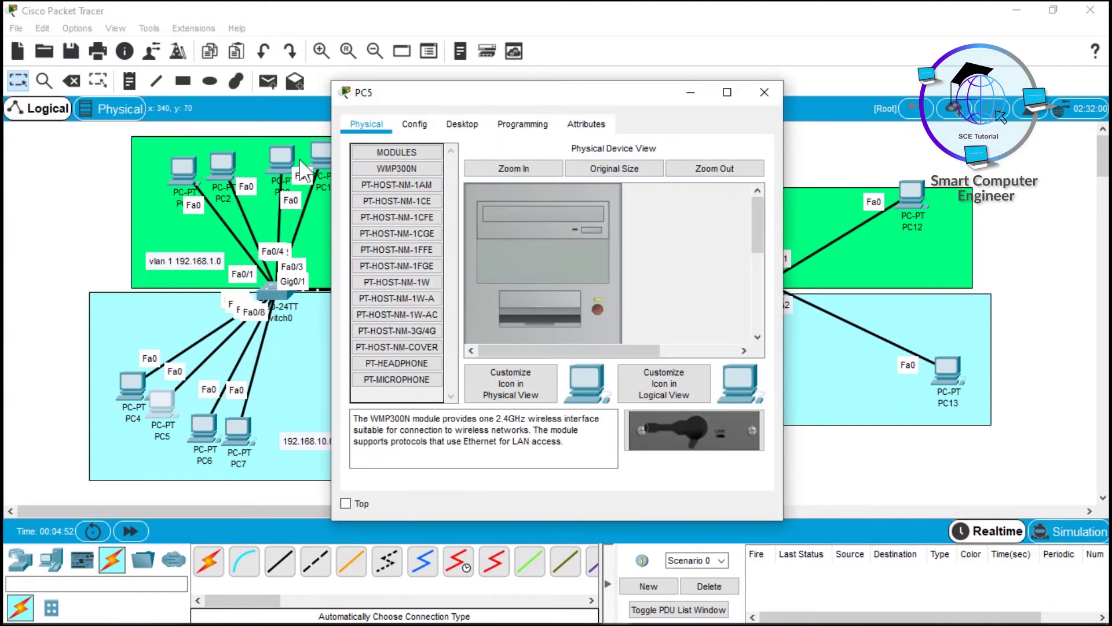
left_click(462, 124)
left_click(409, 191)
left_click(502, 237)
key("ctrl+v")
key("Tab")
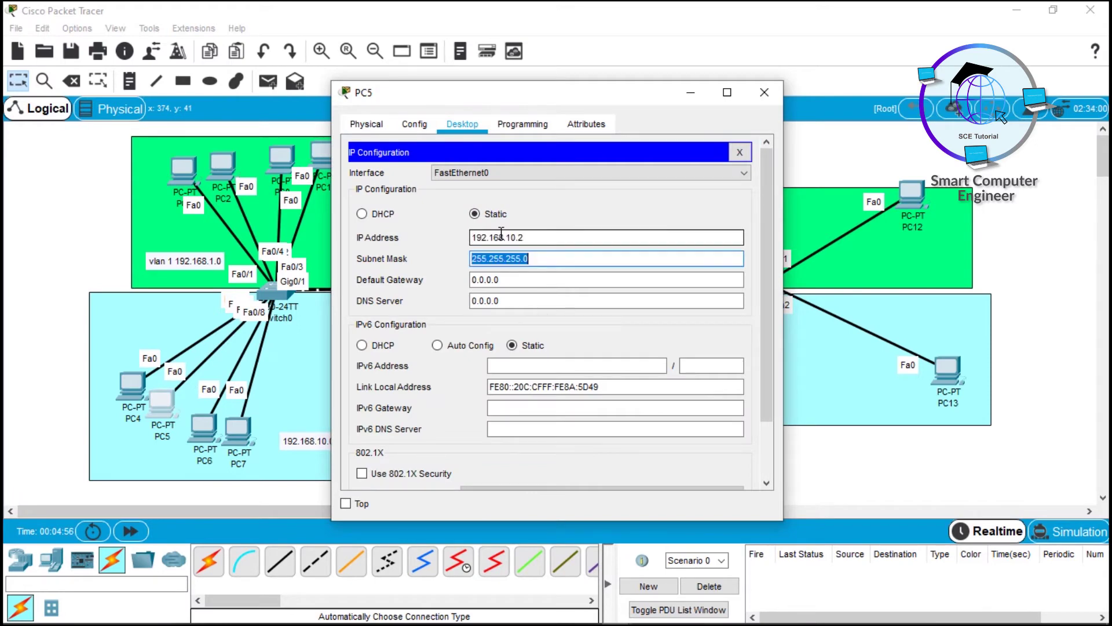
left_click(765, 92)
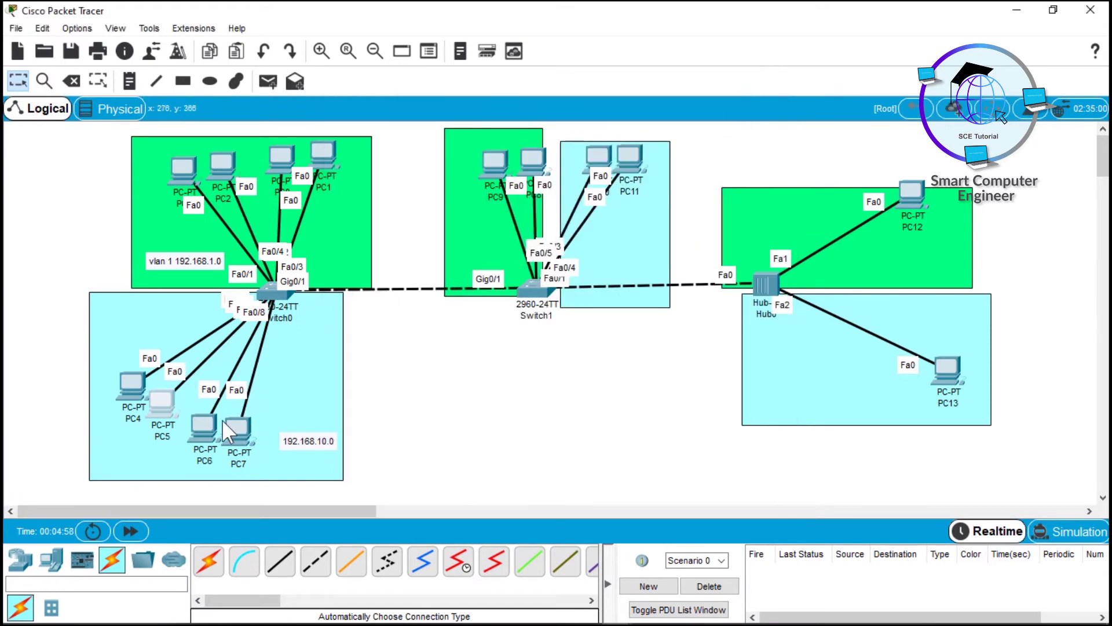
- Assign PC6 in Switch0's blue area the static IP address 192.168.10.3 with the default subnet mask
left_click(211, 418)
left_click(462, 125)
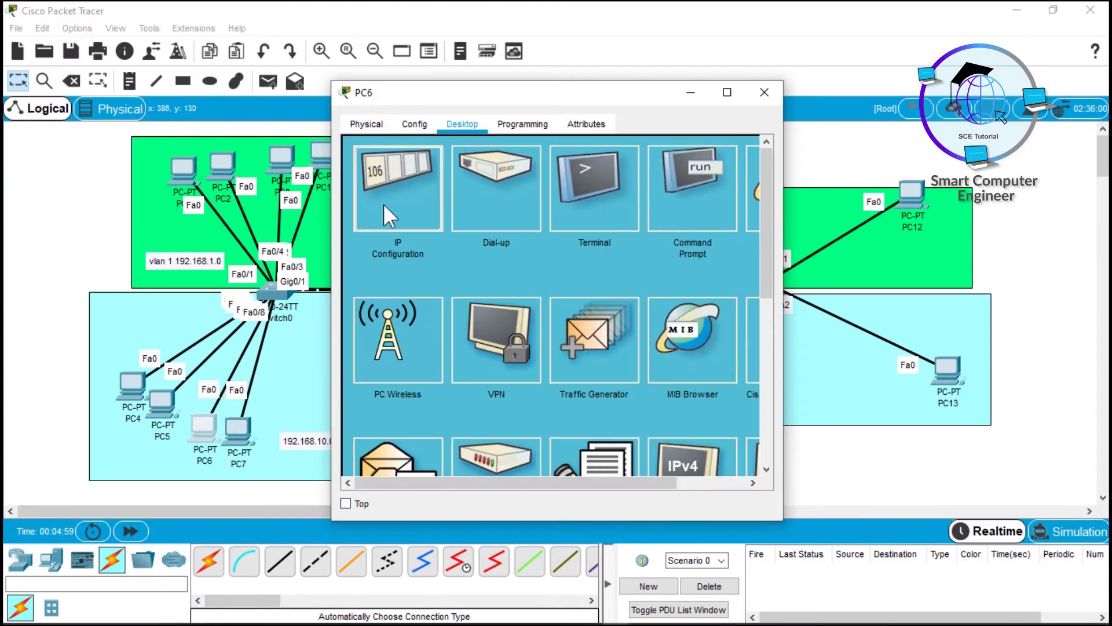
left_click(384, 212)
left_click(503, 235)
type("192.168.10.1")
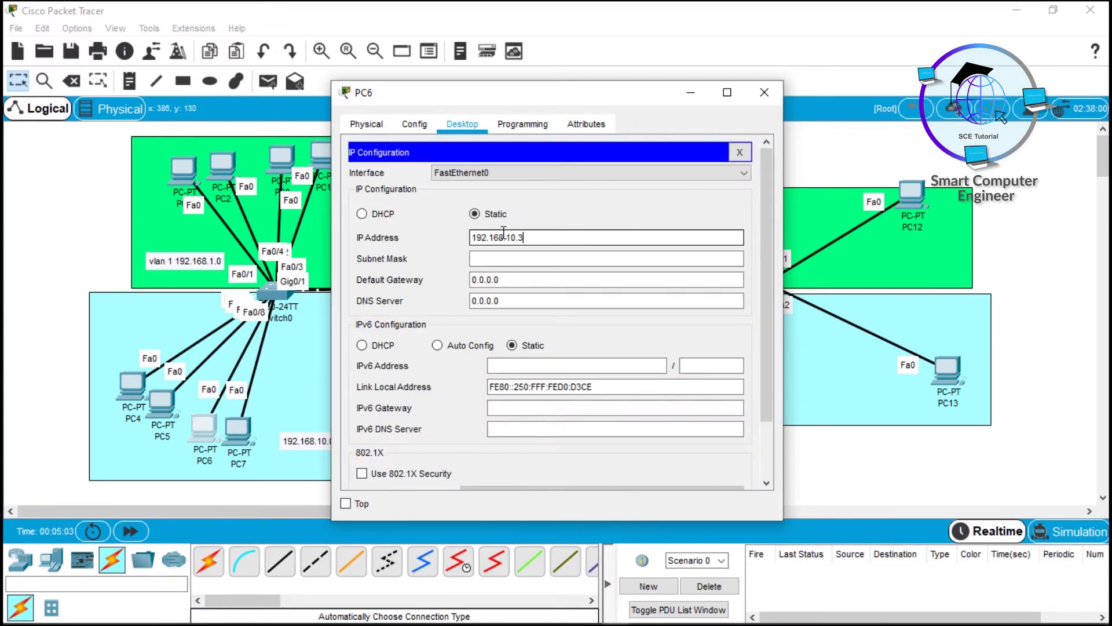
key("Tab")
left_click(765, 92)
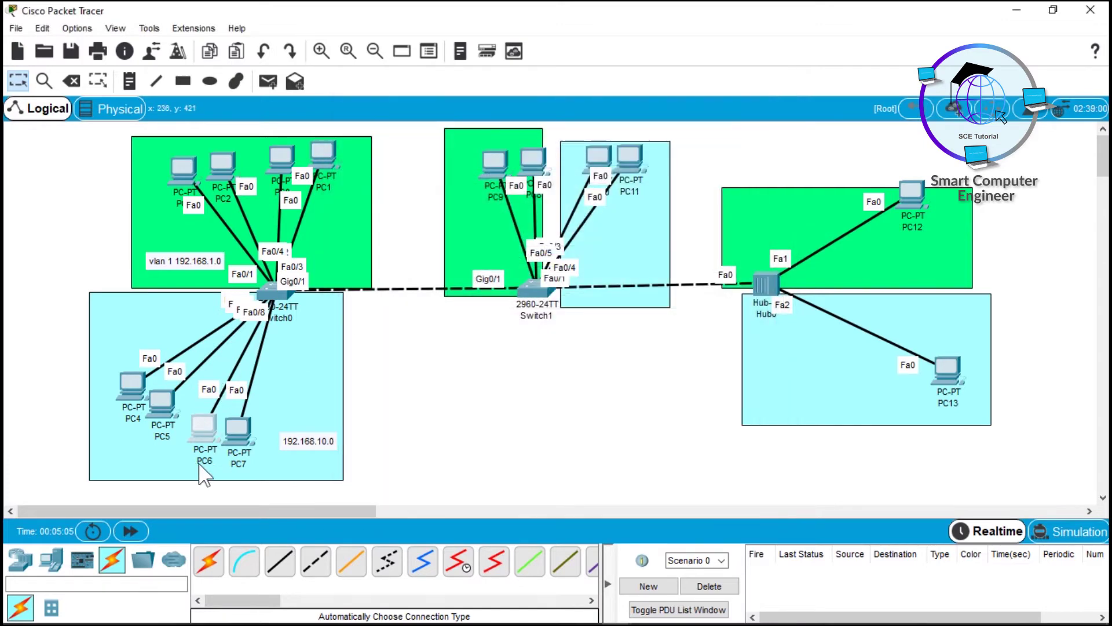
- Assign PC7 in Switch0's blue area the static IP address 192.168.10.4 with subnet mask 255.255.255.0
left_click(247, 433)
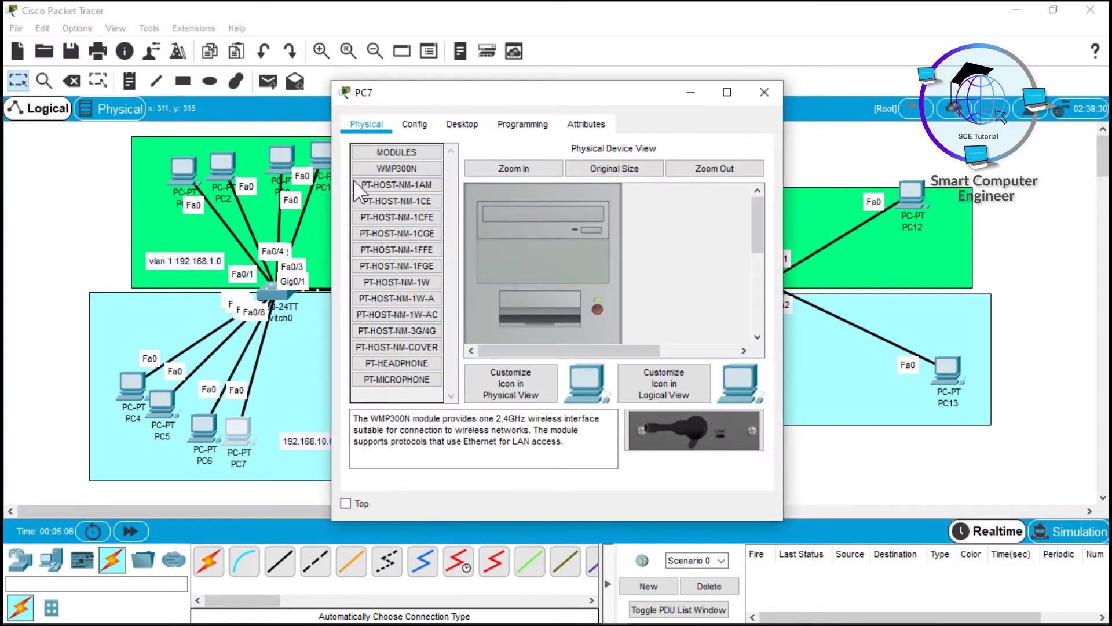
left_click(462, 125)
left_click(407, 190)
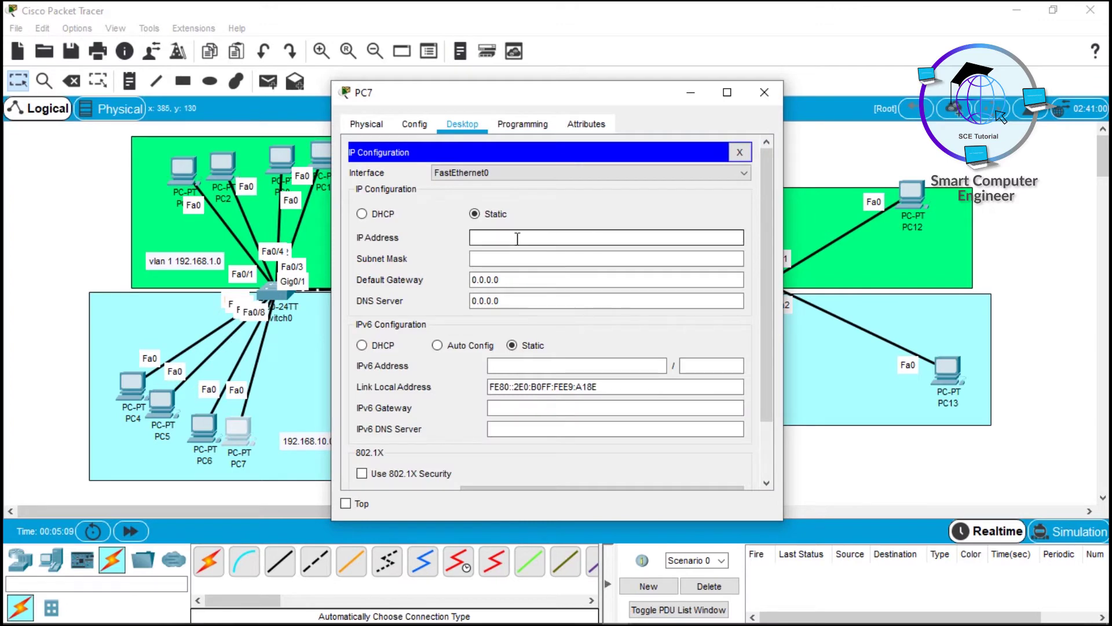
type("192.168.10.1")
key("BackSpace")
type("4")
key("Tab")
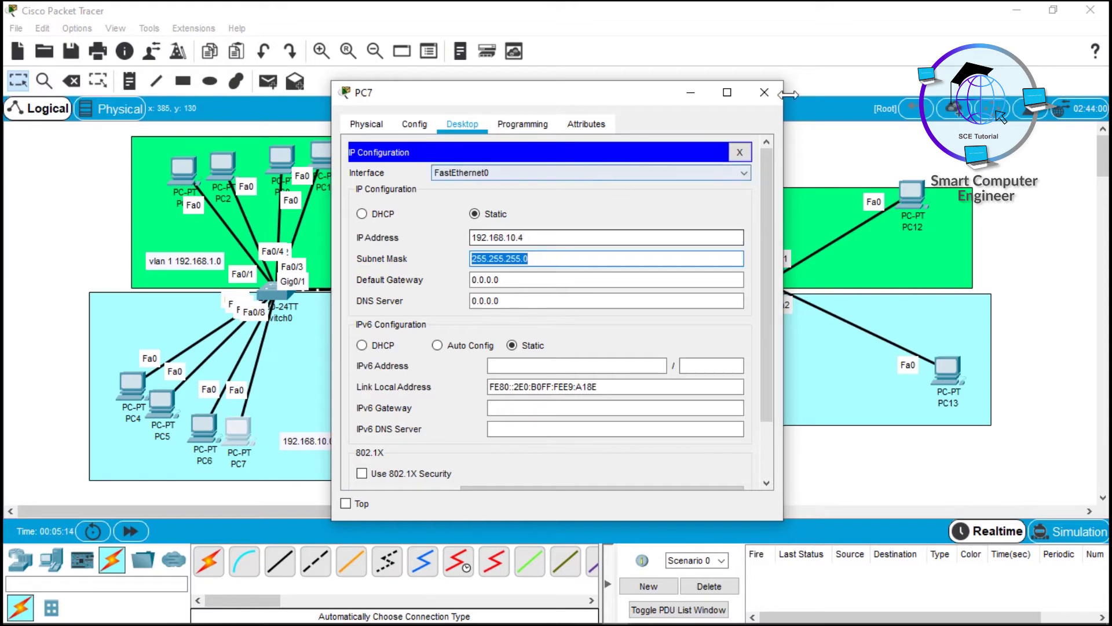
left_click(765, 92)
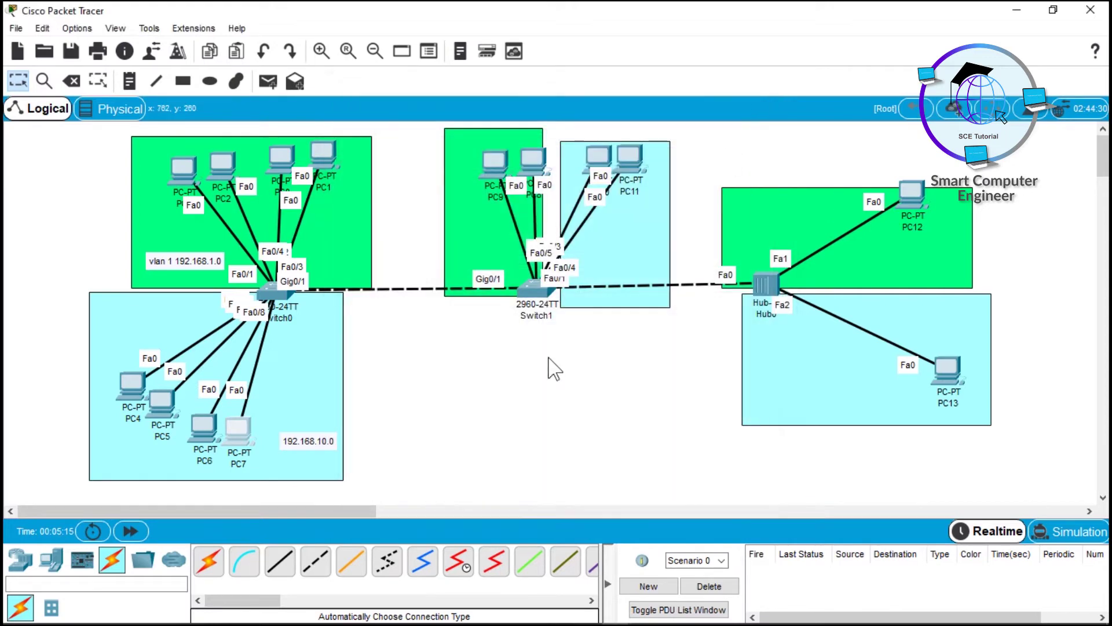
- Assign PC10 in Switch1's blue area the static IP address 192.168.10.5 with subnet mask 255.255.255.0
left_click(598, 158)
left_click(480, 125)
left_click(428, 181)
left_click(512, 235)
type("192.168.10.1")
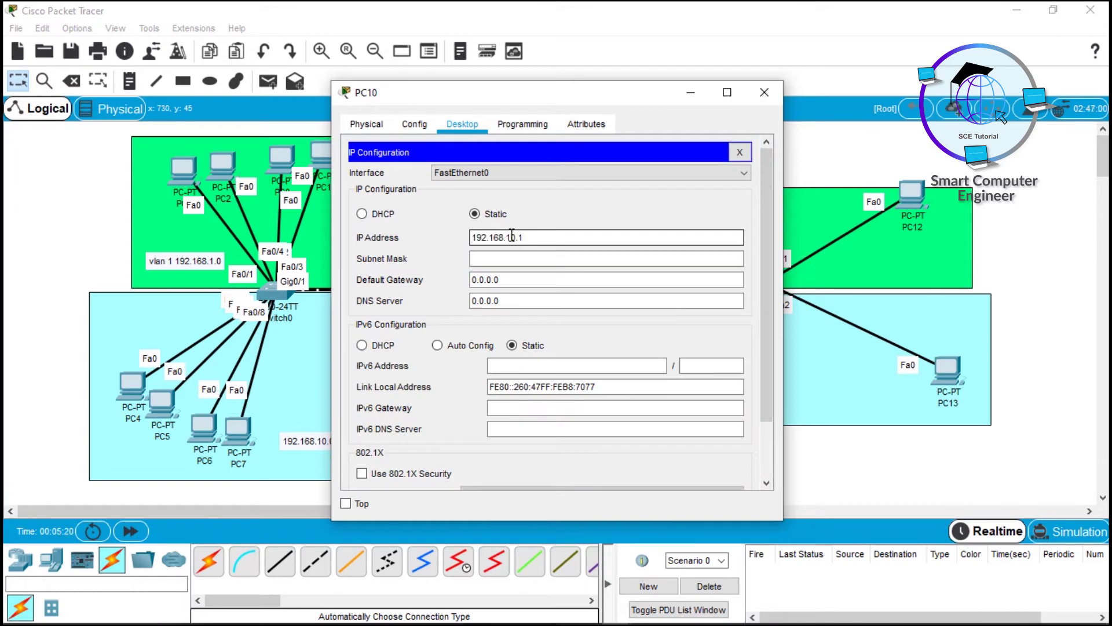
key("Tab")
key("Tab")
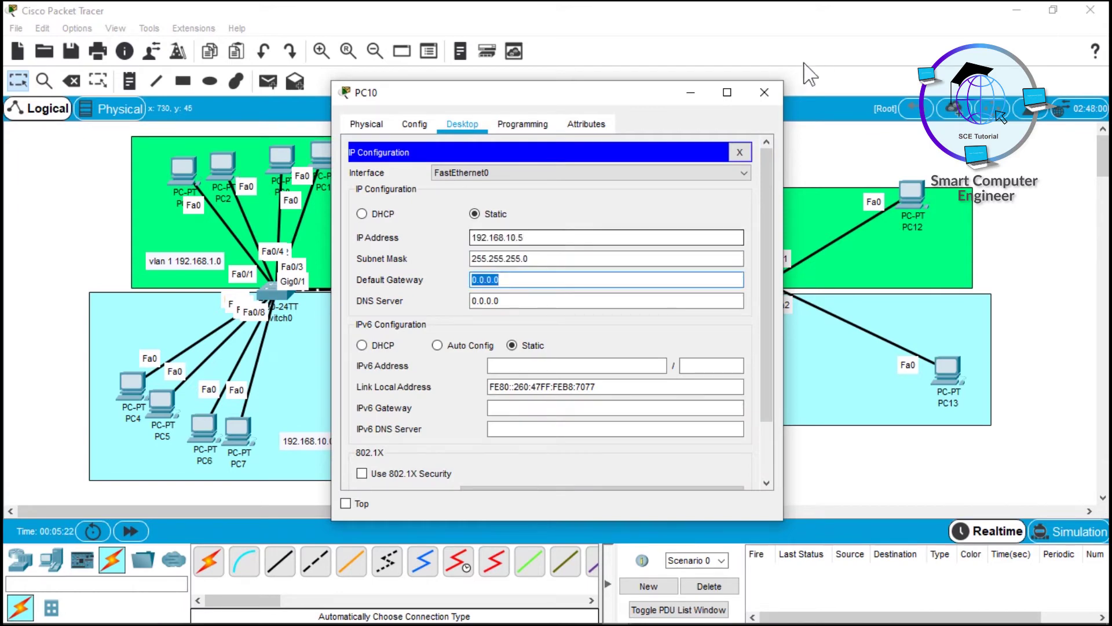
left_click(764, 92)
- Assign PC11 in Switch1's blue area the static IP address 192.168.10.6 with the default subnet mask
left_click(624, 155)
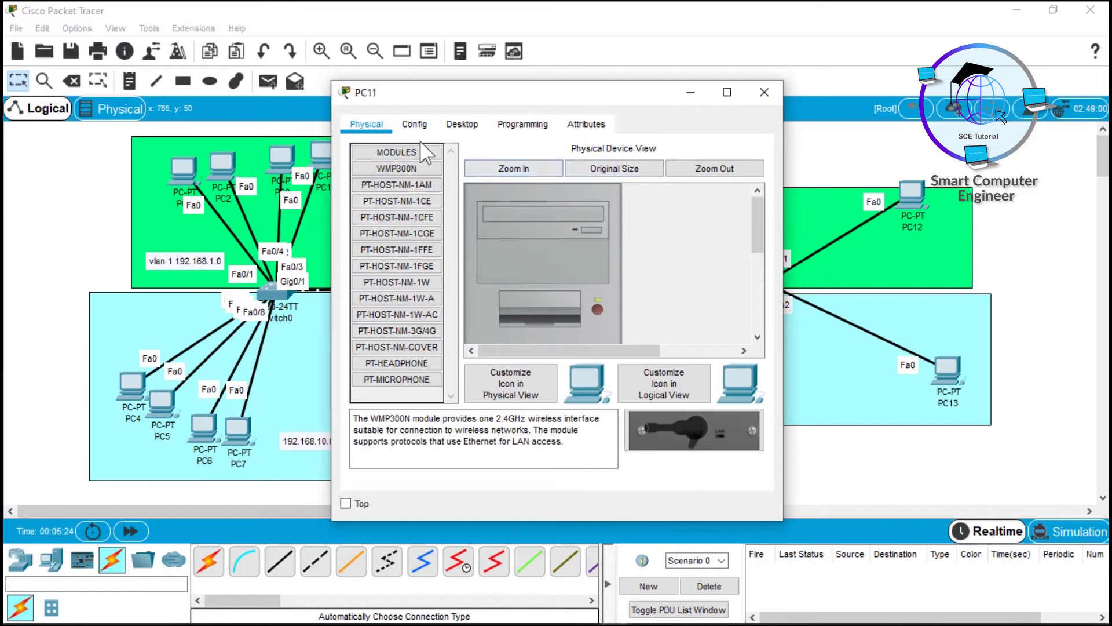
left_click(462, 124)
left_click(399, 187)
left_click(609, 238)
type("192.168.10.1")
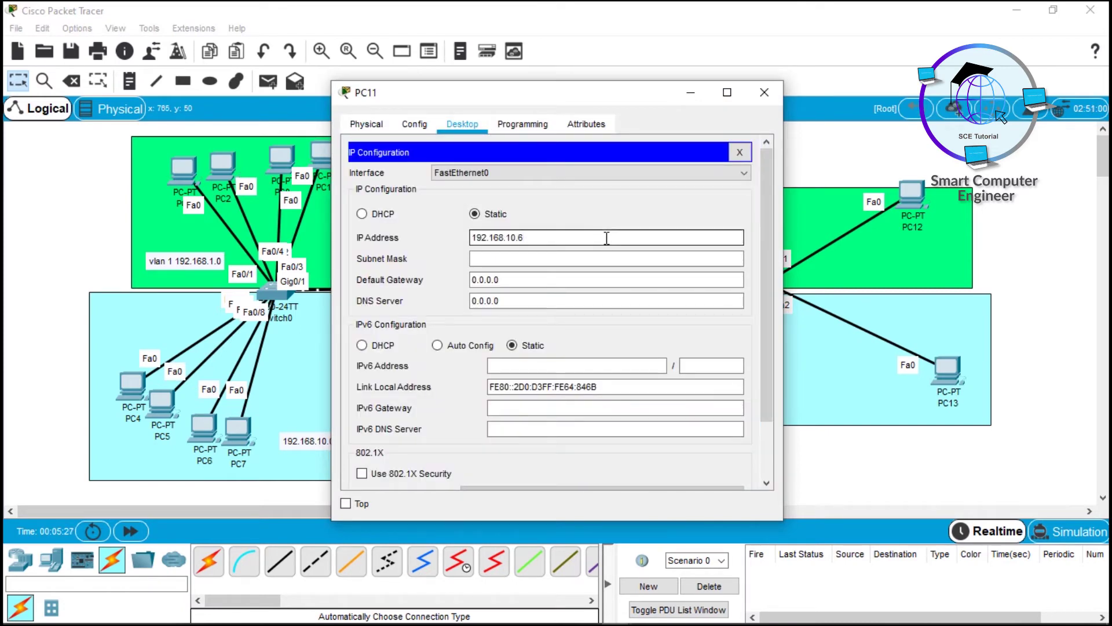
key("Tab")
key("Tab")
left_click(764, 92)
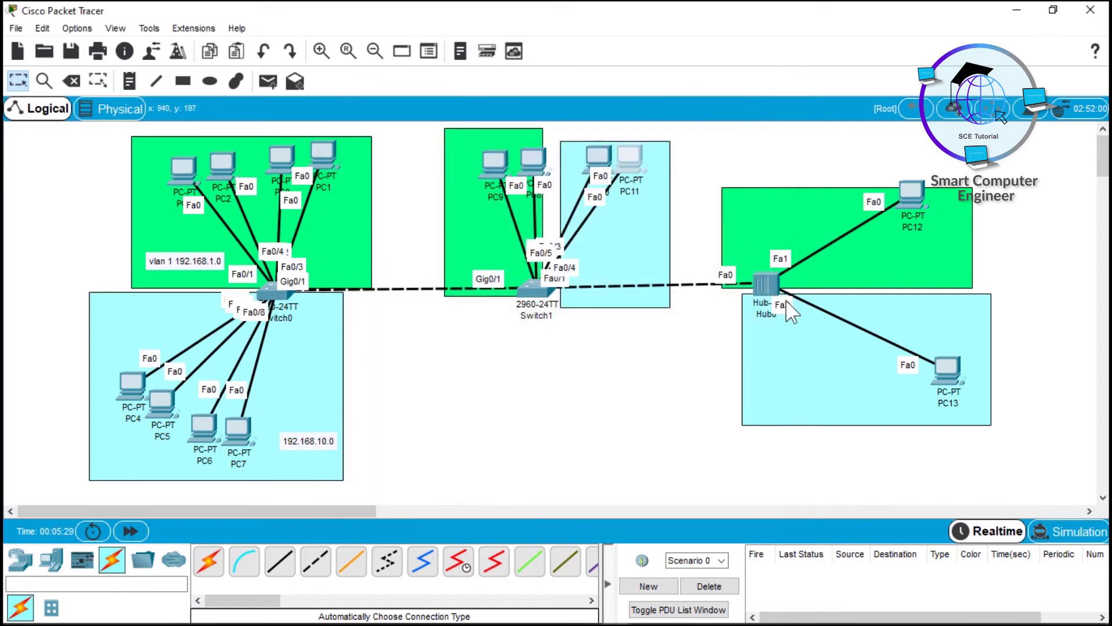
- Assign PC13 in the hub's blue area the static IP address 192.168.10.7 with subnet mask 255.255.255.0
left_click(951, 374)
left_click(462, 124)
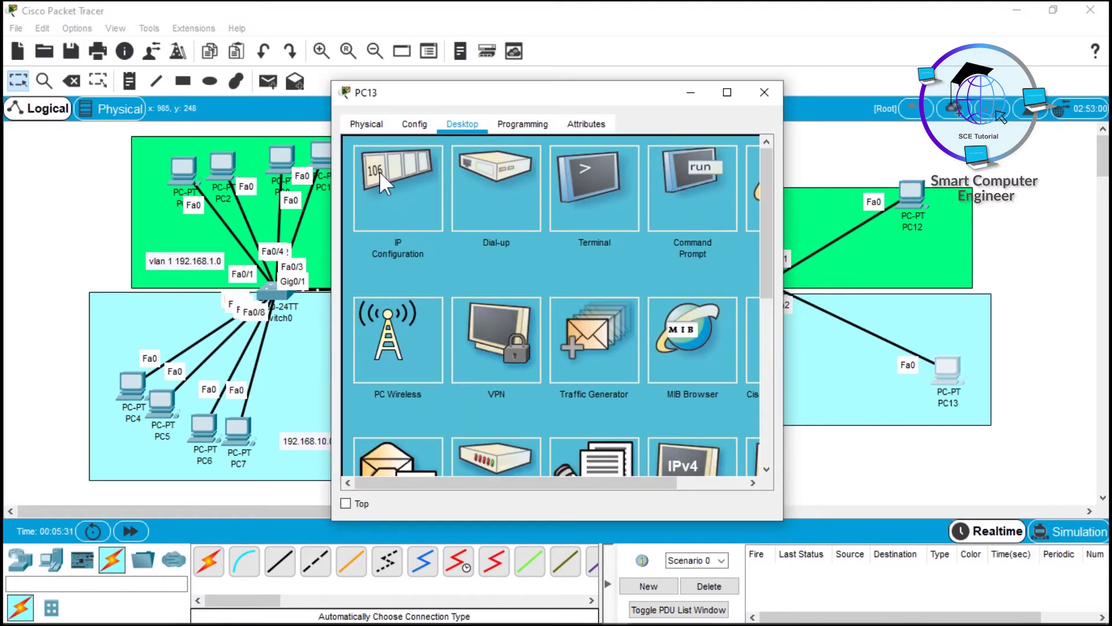
left_click(380, 172)
left_click(520, 233)
type("192.168.10.1")
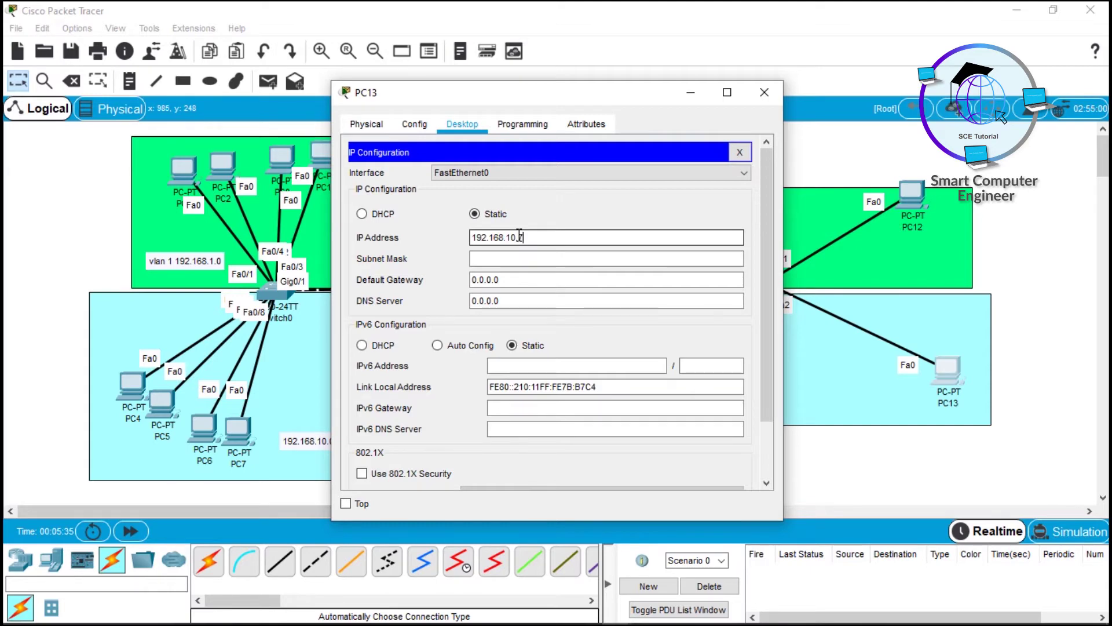
key("Tab")
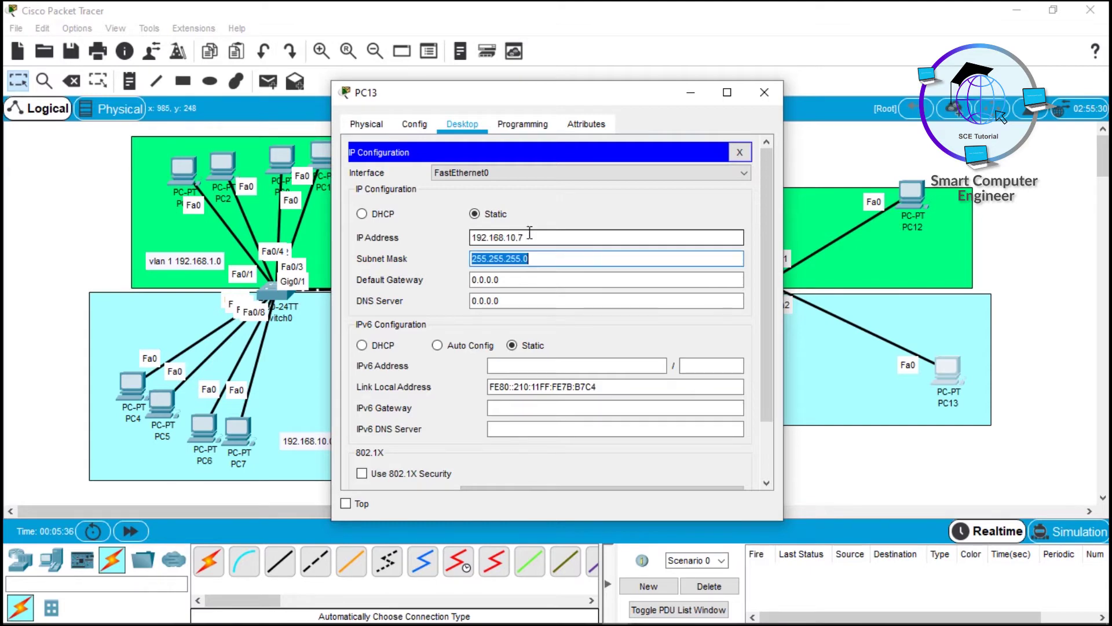
left_click(764, 92)
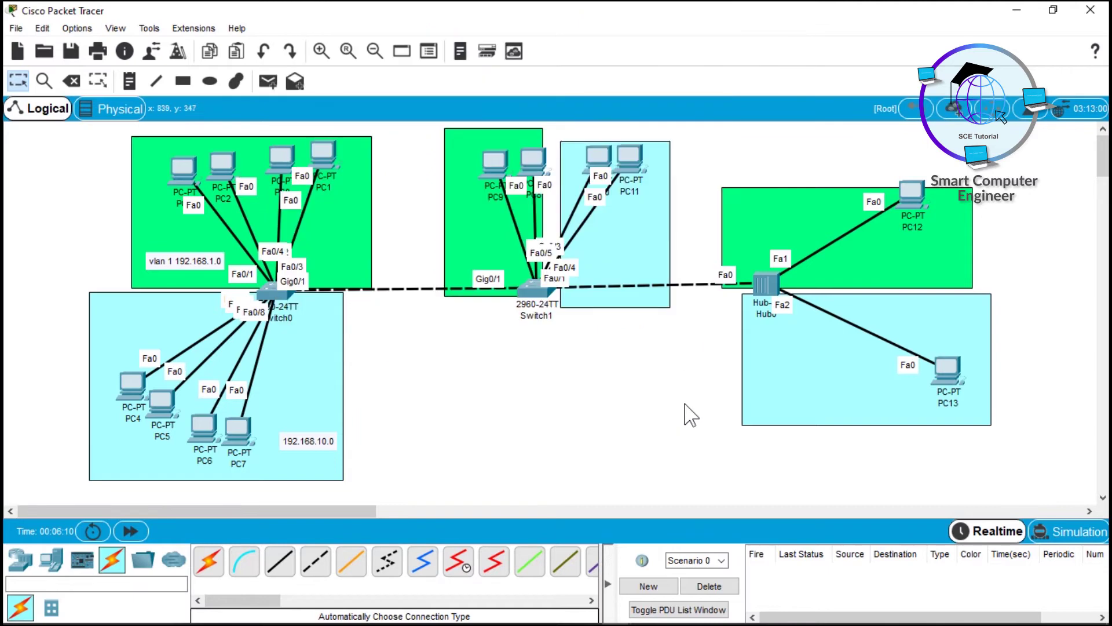
- Open Switch0's command line interface and enter privileged mode with the enable command
left_click(269, 288)
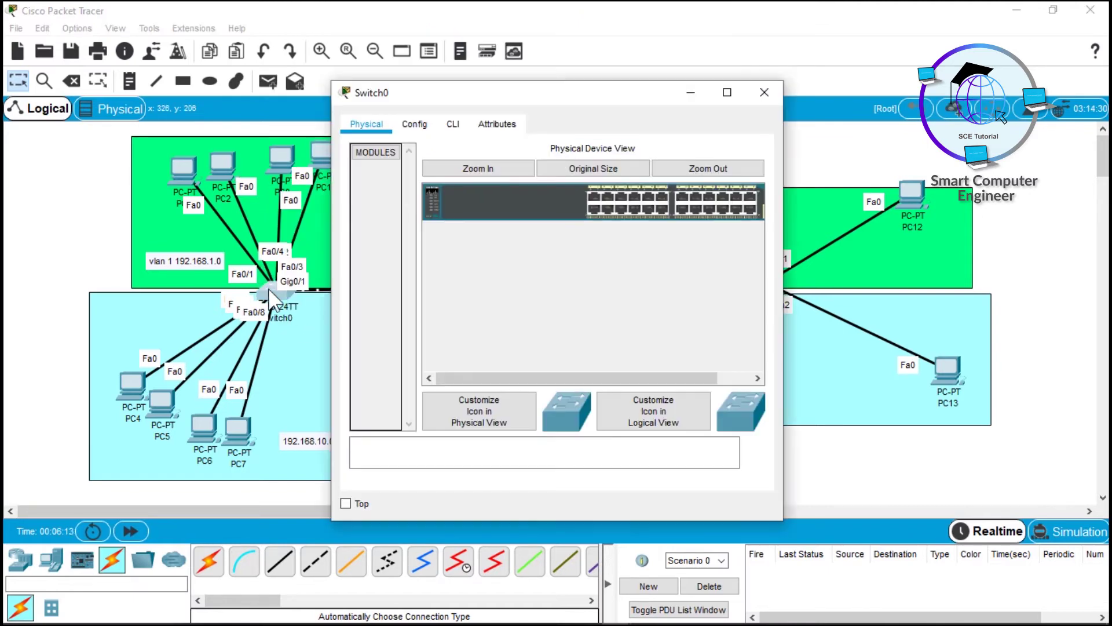
left_click(464, 137)
key("Return")
key("Return")
key("Return")
type("en")
key("Tab")
key("Return")
- List Switch0's VLANs and their ports with the command show vlan brief
type("show vl")
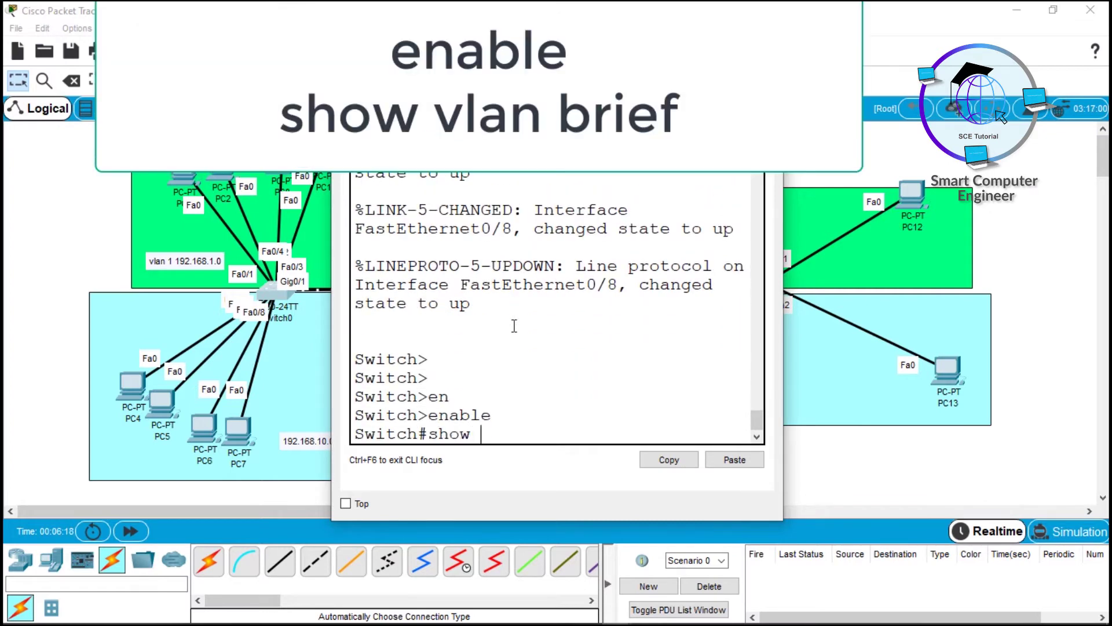
key("Tab")
type("brief")
key("Return")
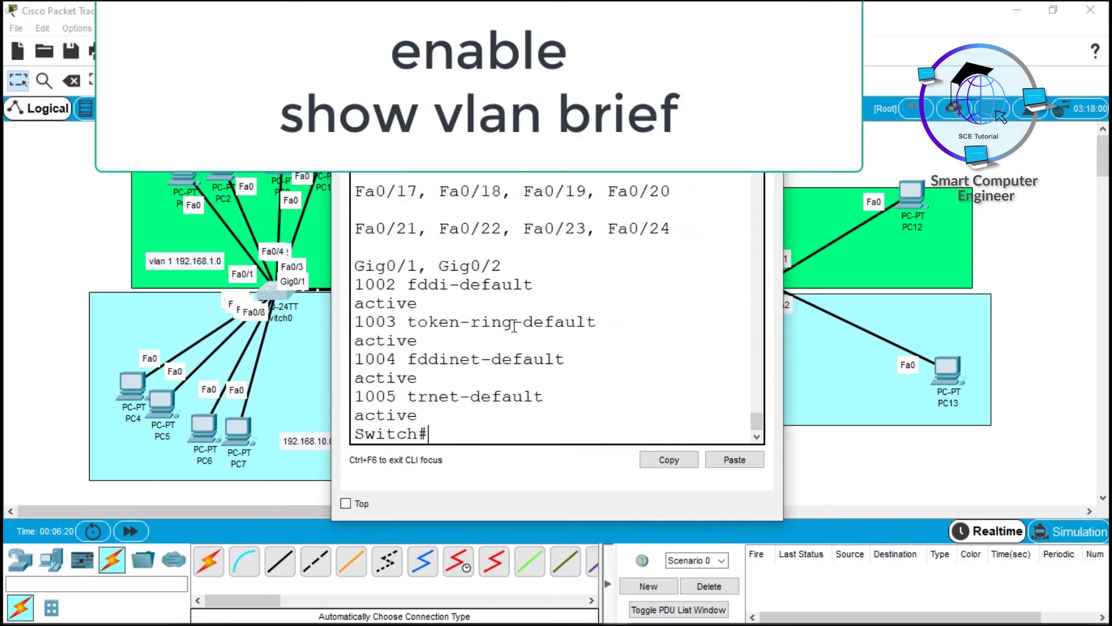
- Maximise Switch0's window to examine the VLAN 1 port list, and restore it beside Switch0's PCs in the topology
key("super+Up")
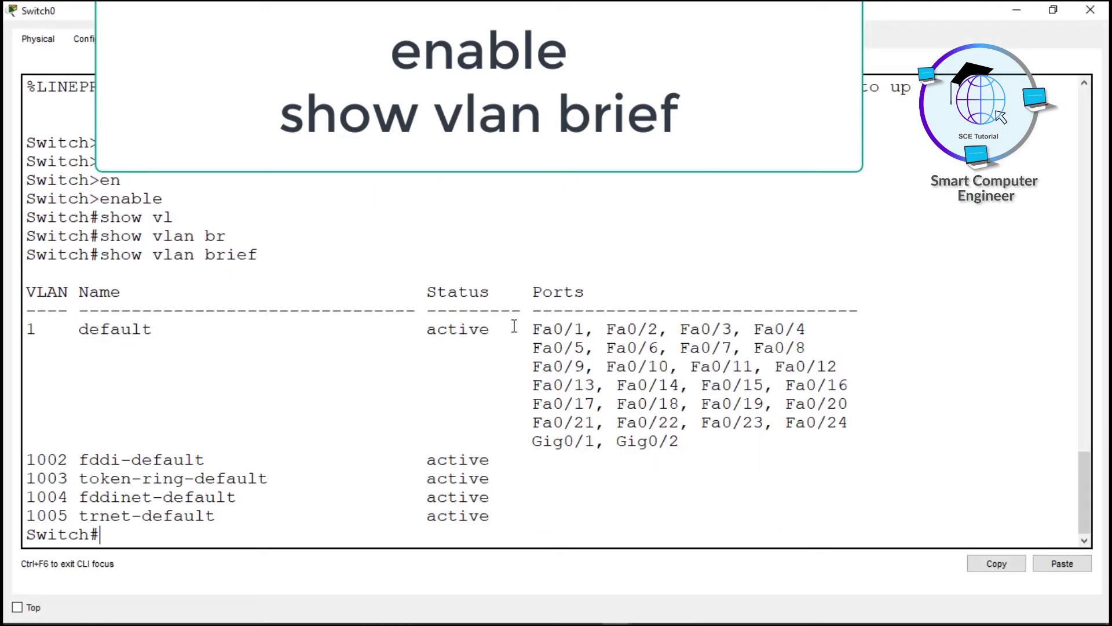
mouse_move(26, 328)
left_mouse_down()
mouse_move(569, 405)
mouse_move(734, 445)
left_mouse_up()
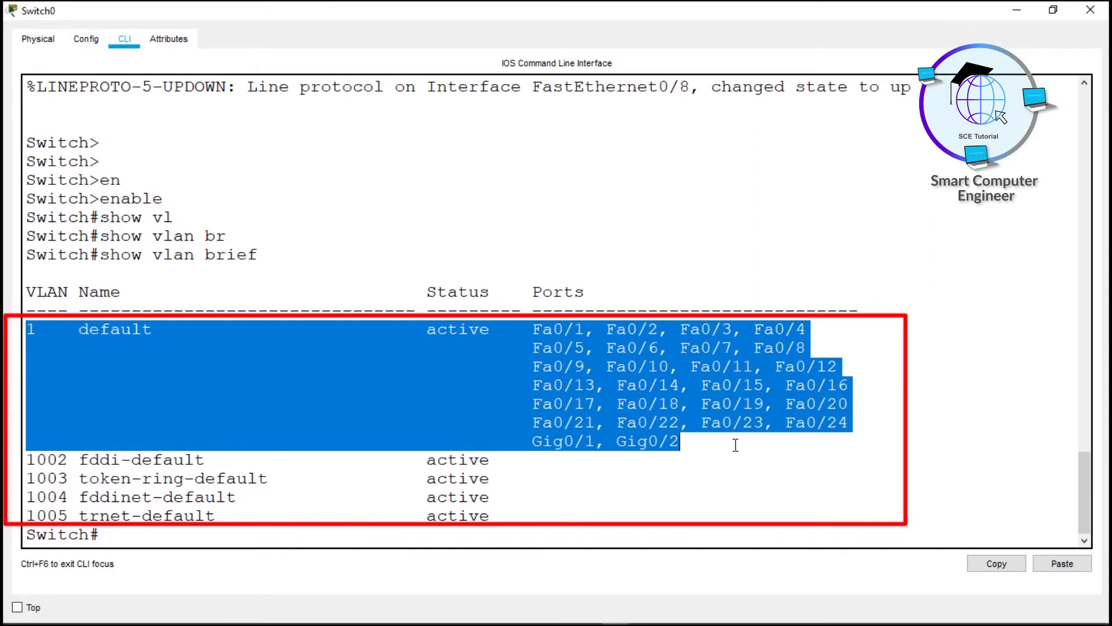
left_click_drag(528, 5, 754, 53)
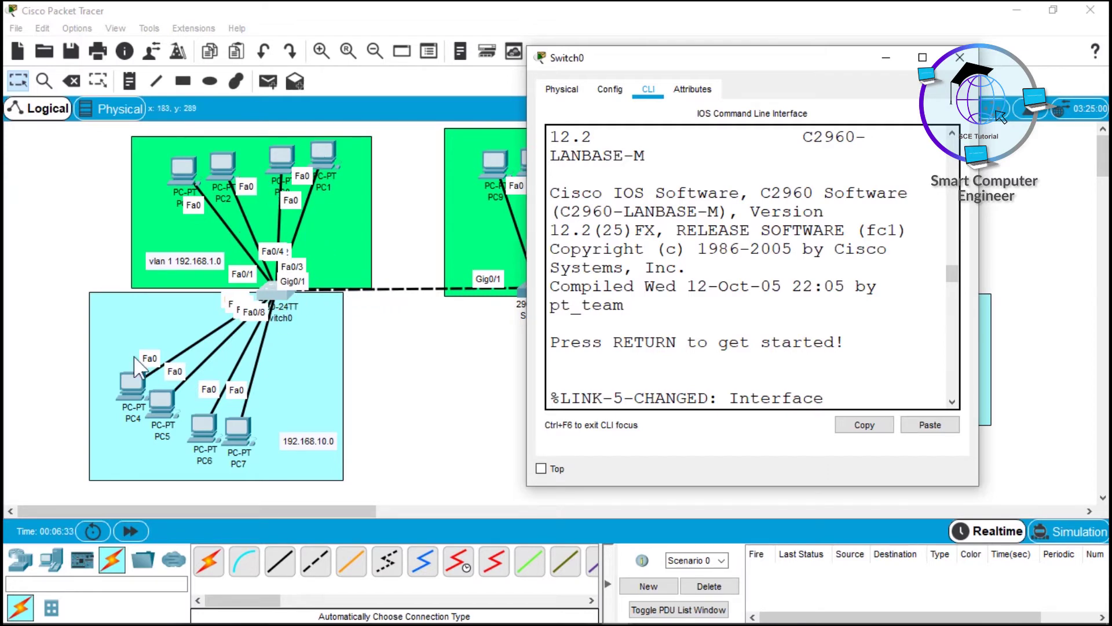
- Move PC4 and PC7 outward in the 192.168.10.0 area to spread the PCs and their port labels
left_click(137, 385)
left_click_drag(131, 373, 123, 368)
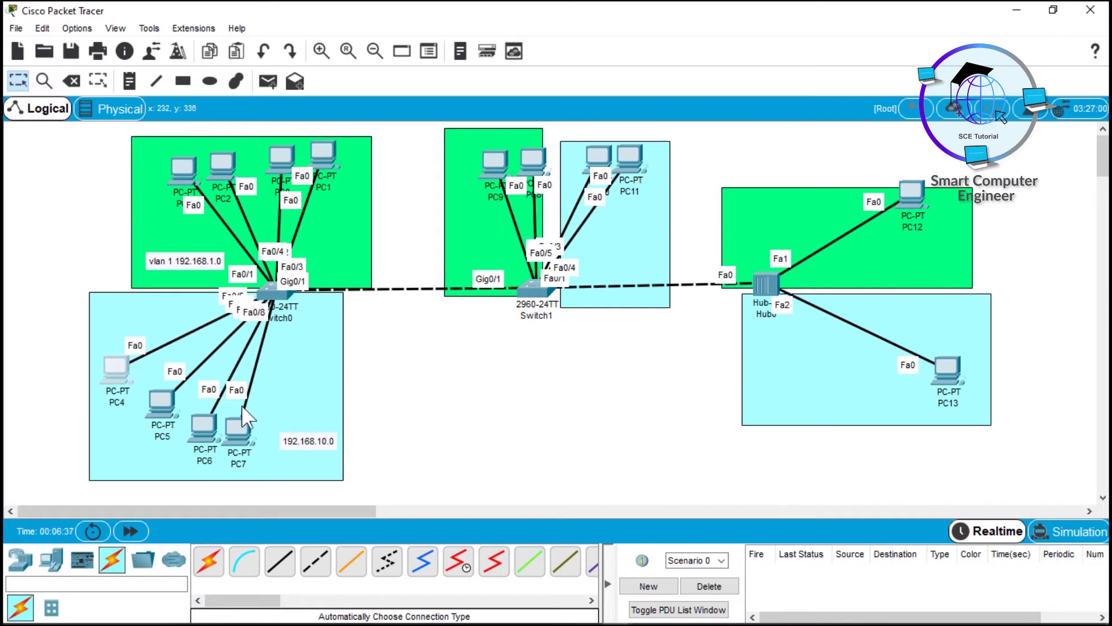
left_click_drag(234, 422, 256, 420)
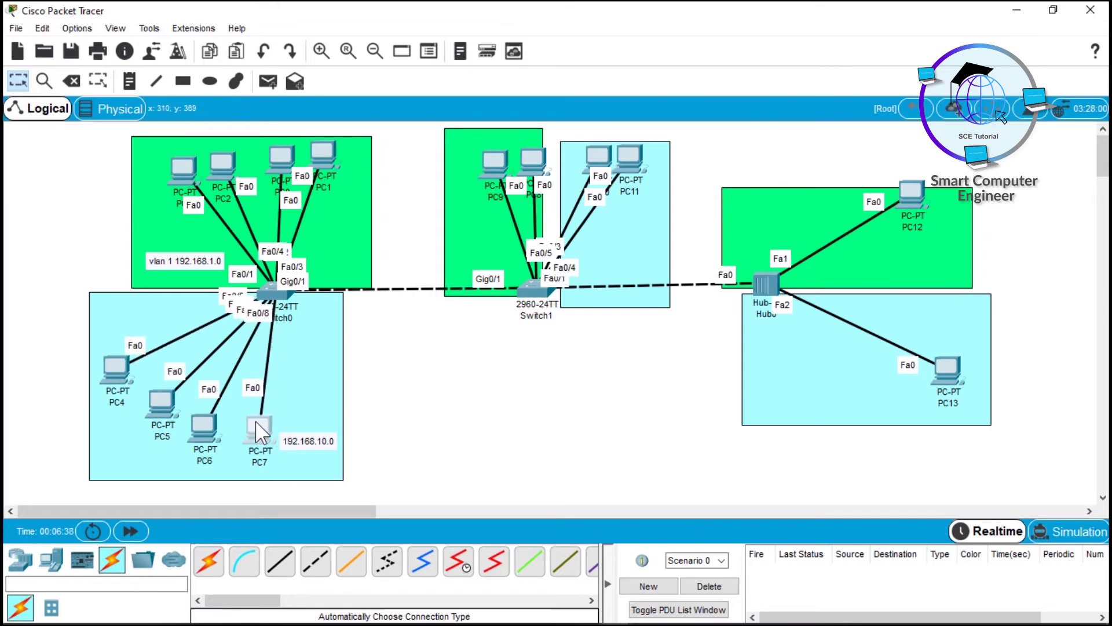
- Reopen Switch0's command line and enter global configuration mode with the command conf t
left_click(279, 294)
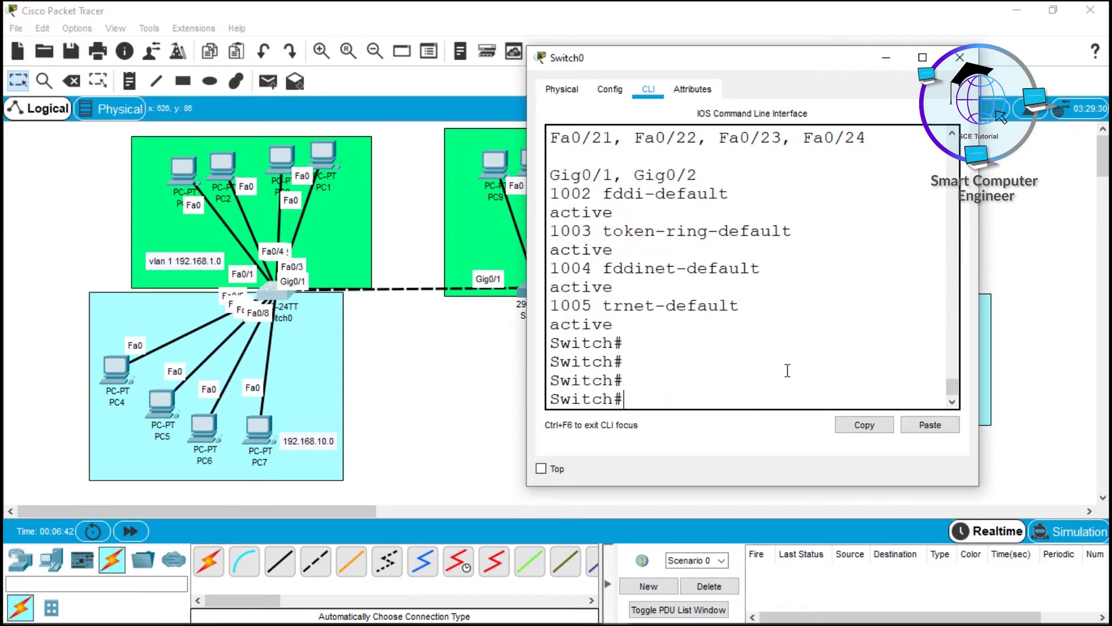
type("ocn")
key("BackSpace")
key("BackSpace")
key("BackSpace")
key("BackSpace")
type("conf t")
key("Return")
key("Return")
key("Return")
key("Return")
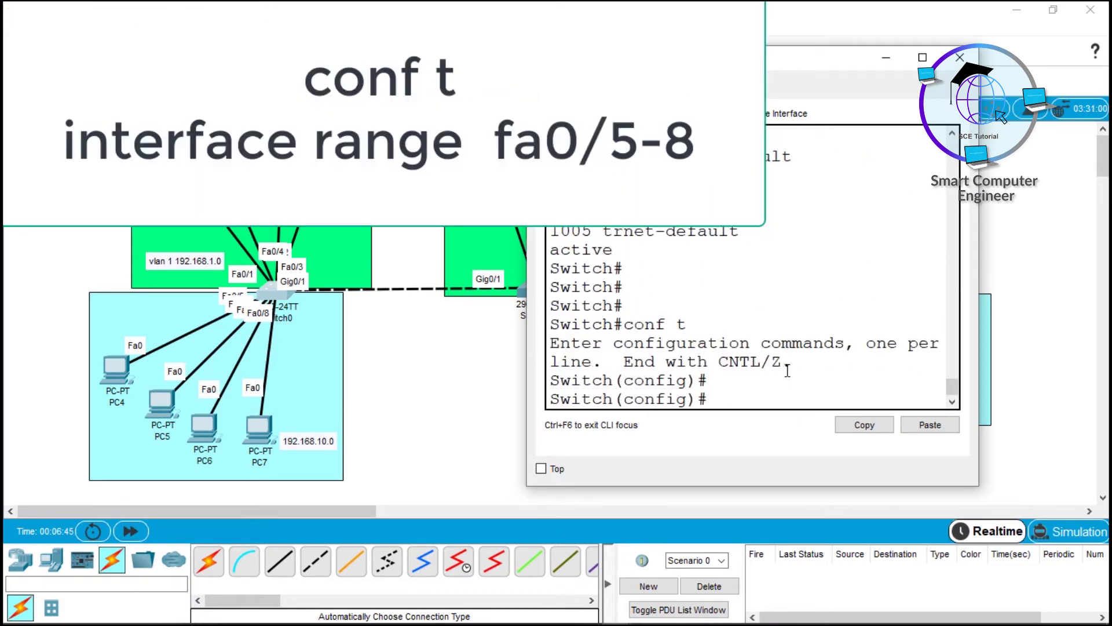
- Try to select Switch0's ports with the command interface fastEthernet 0/5-8, with the window maximised
type("in")
key("Tab")
type("fa")
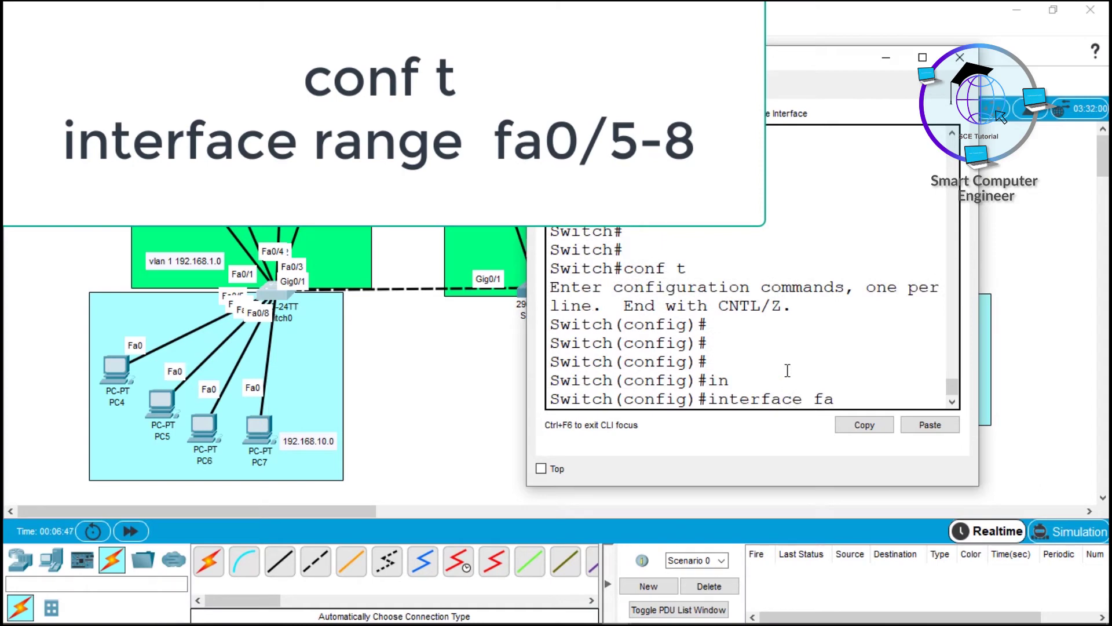
key("Tab")
type("0")
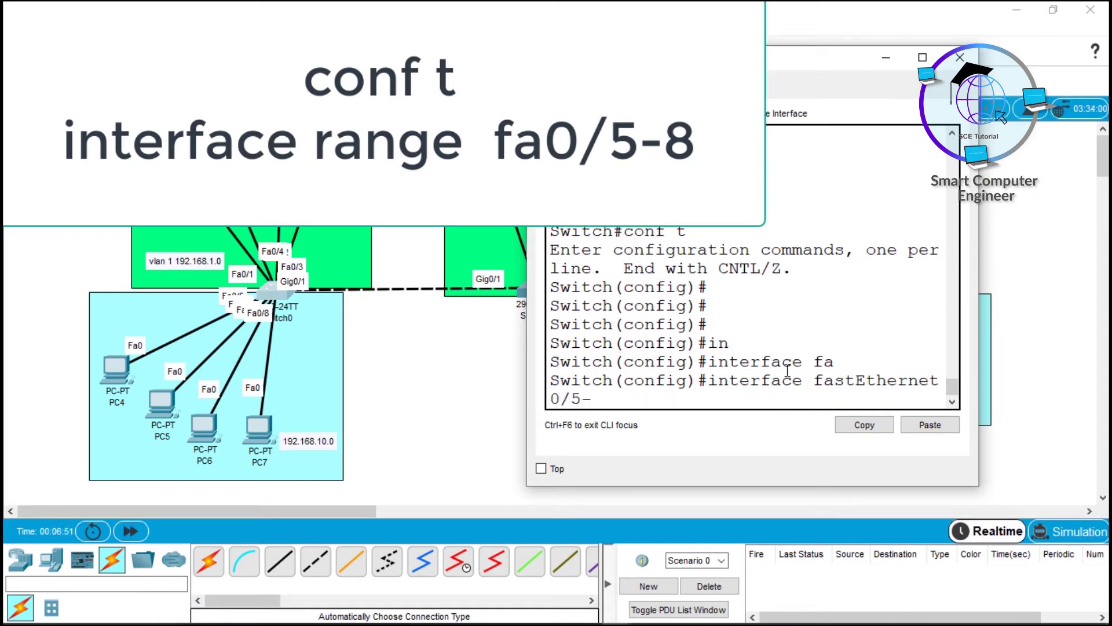
key("super+Up")
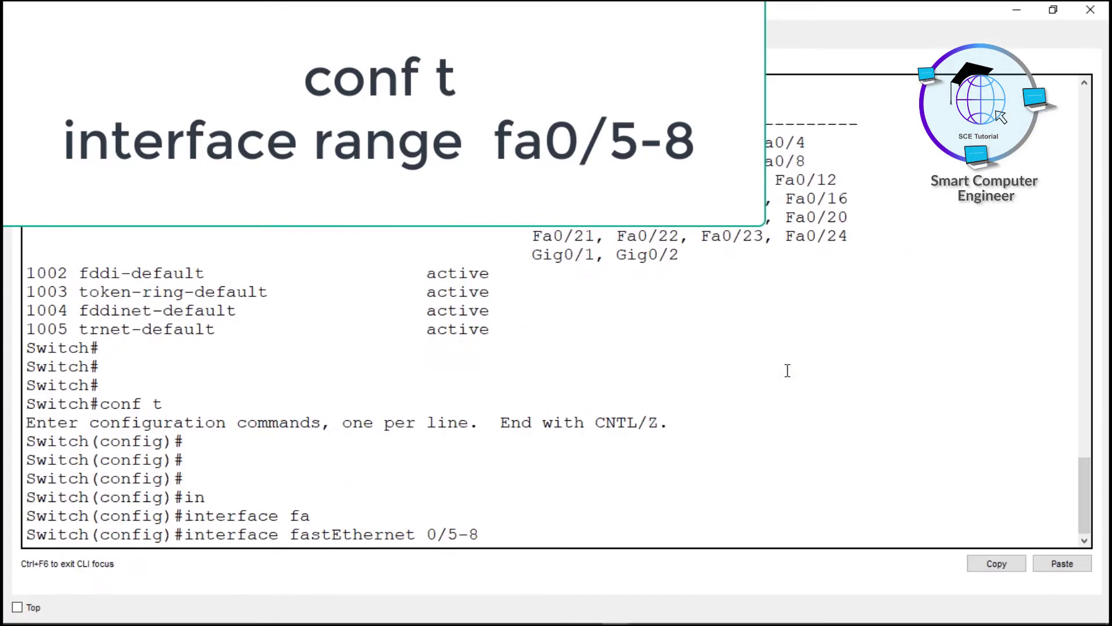
key("Return")
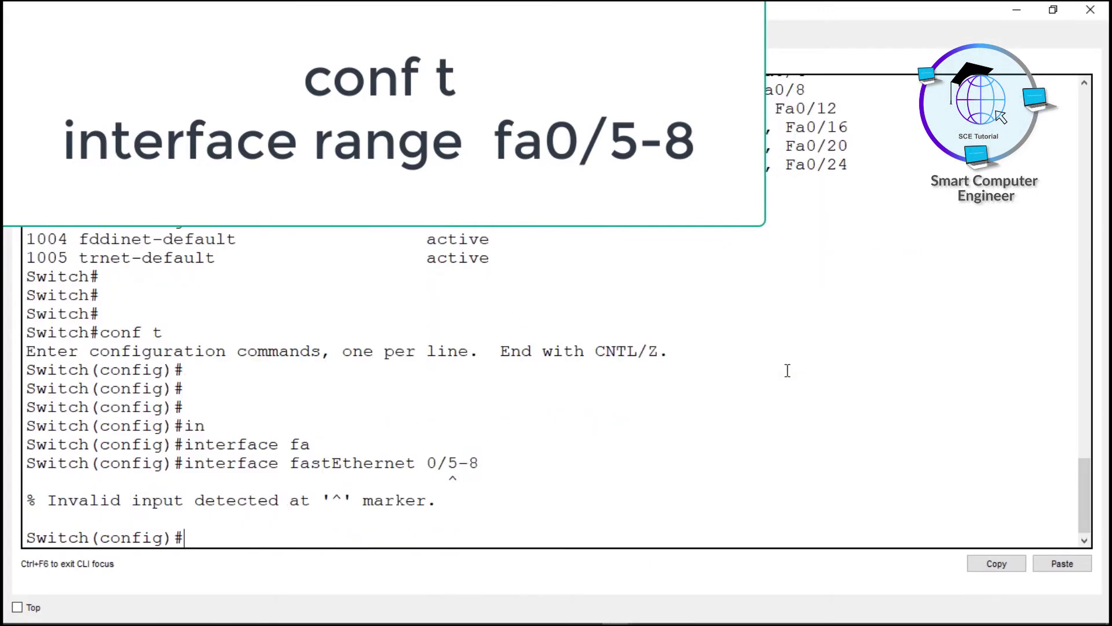
- Select Switch0's ports Fa0/5 to Fa0/8 together with the command interface range fastEthernet 0/5-8
key("Up")
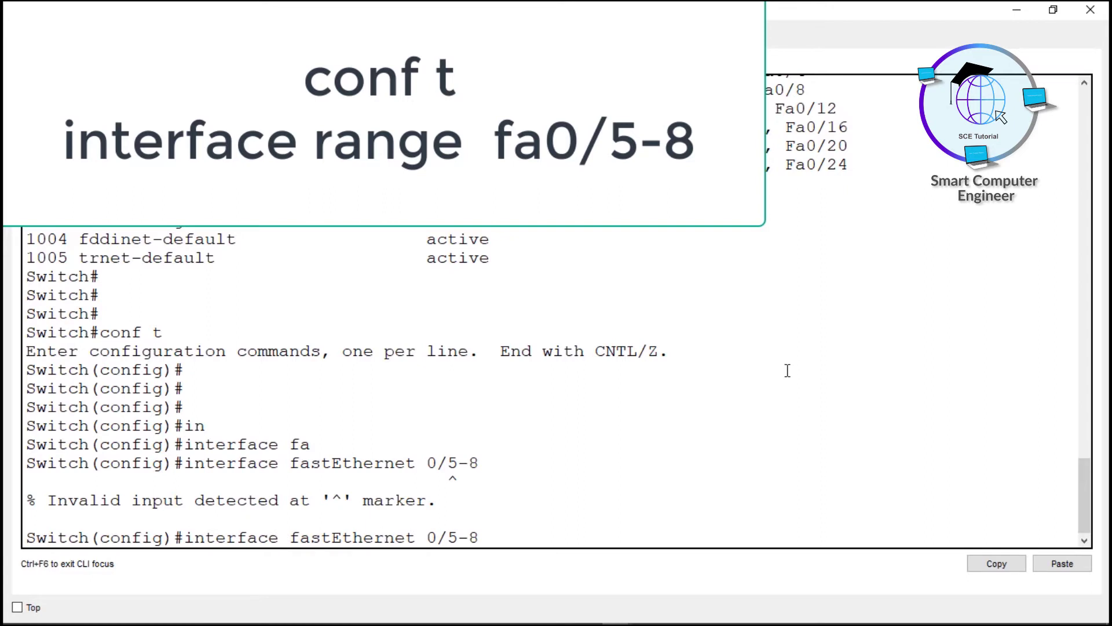
type("range")
key("BackSpace")
key("BackSpace")
key("BackSpace")
key("BackSpace")
key("BackSpace")
key("BackSpace")
type("ragne")
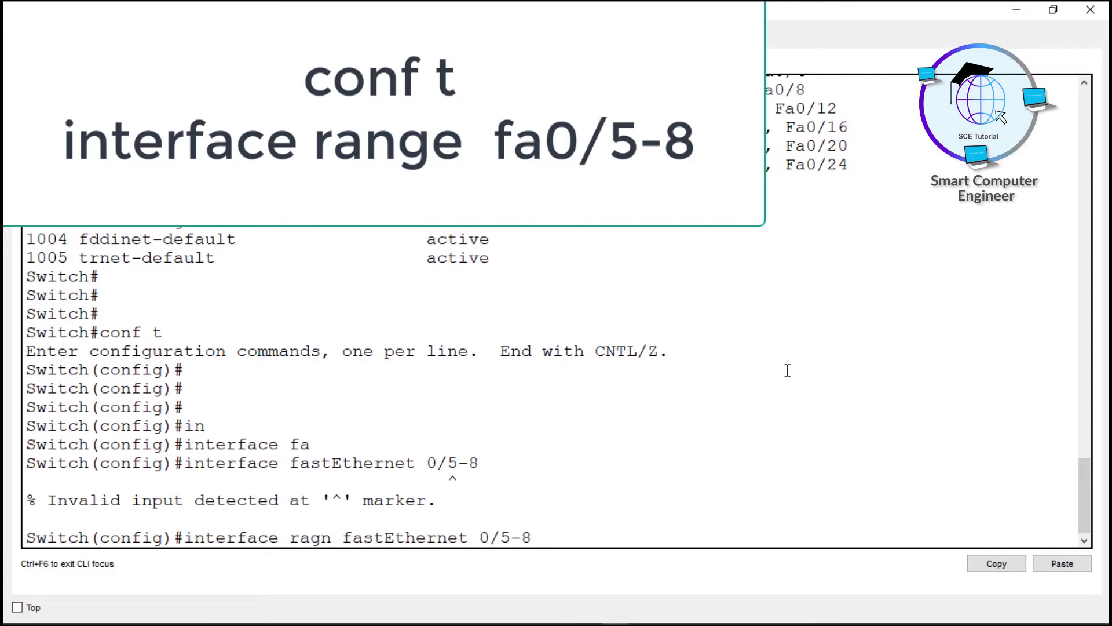
key("BackSpace")
key("BackSpace")
key("BackSpace")
type("nge")
key("Return")
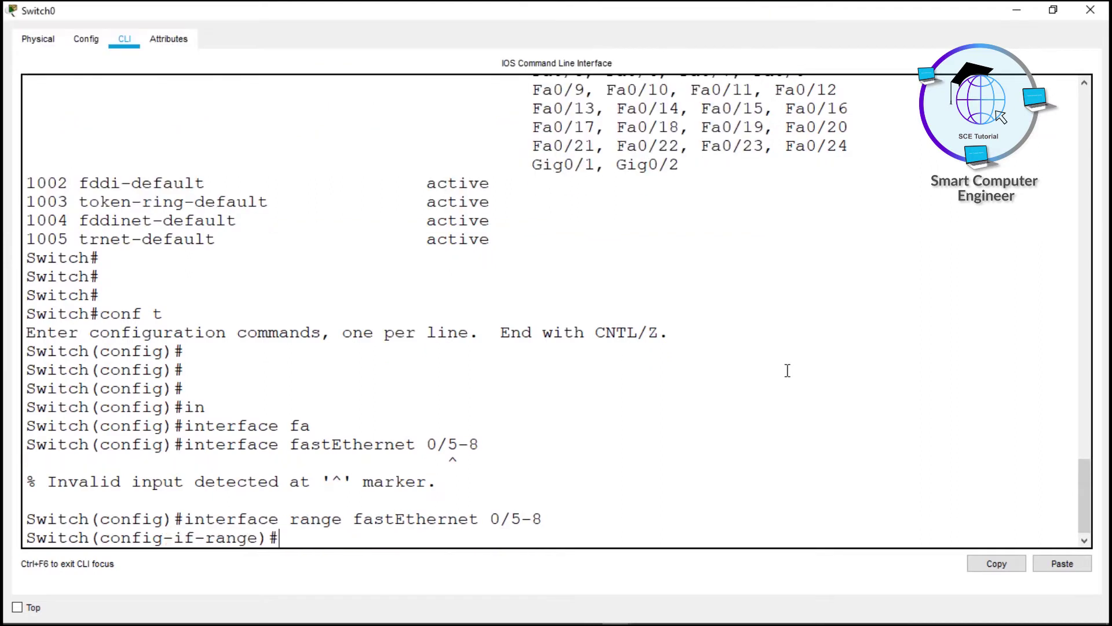
- Set the selected port range to access mode with the command switchport mode access
type("sw")
key("Tab")
type("m")
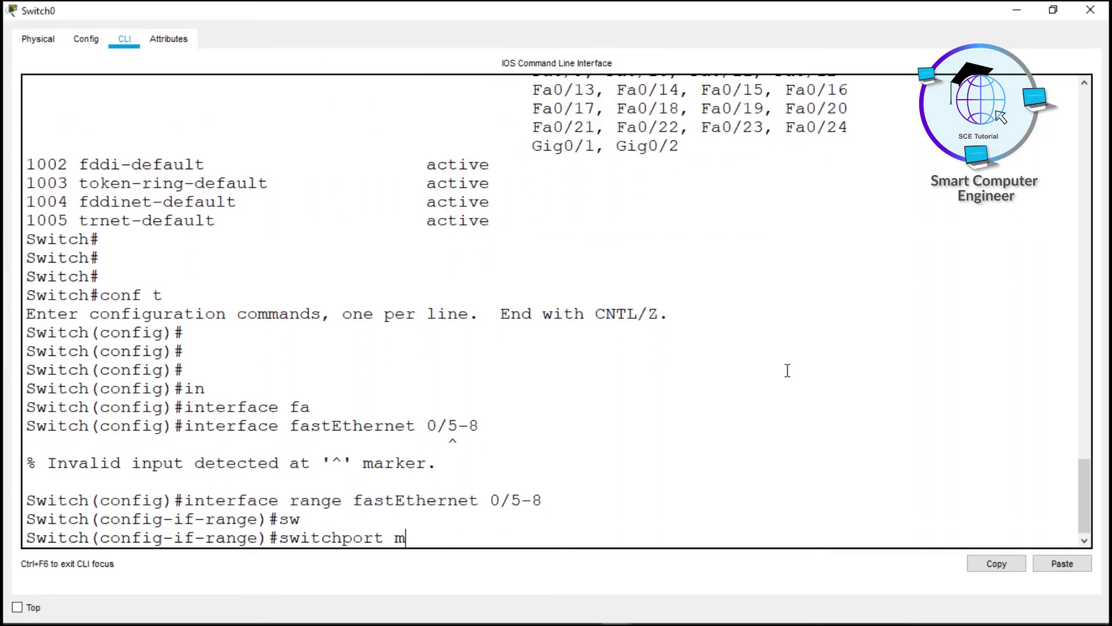
type("od")
key("Tab")
type("acc")
key("Tab")
key("Return")
- Assign the selected port range to VLAN 10 with the command switchport access vlan 10
type("sw")
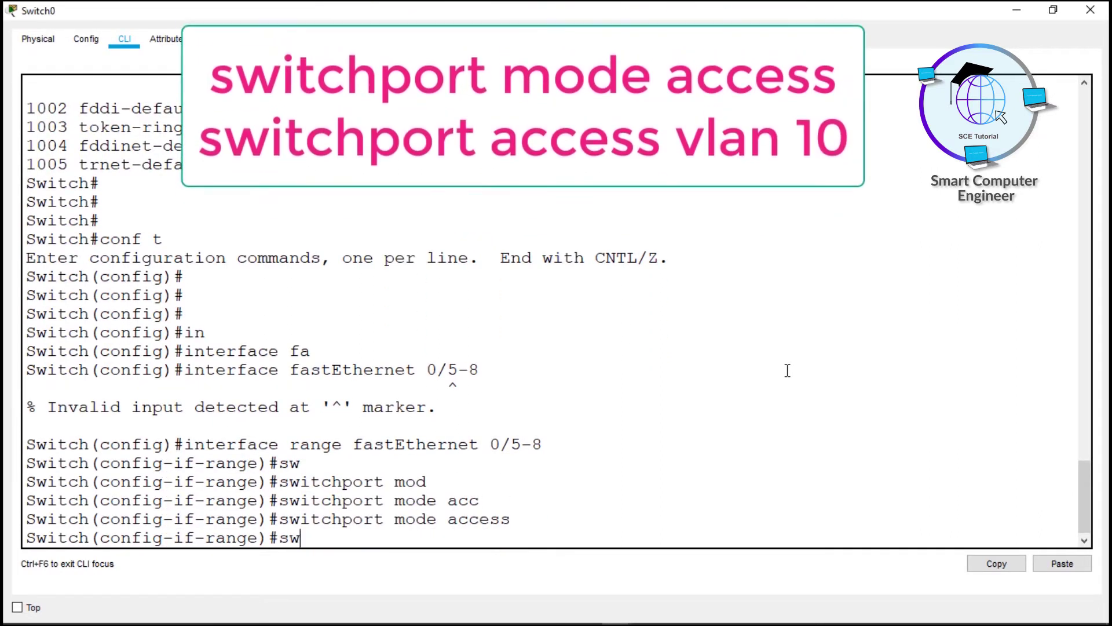
key("Tab")
type("acc")
key("Tab")
type("vl")
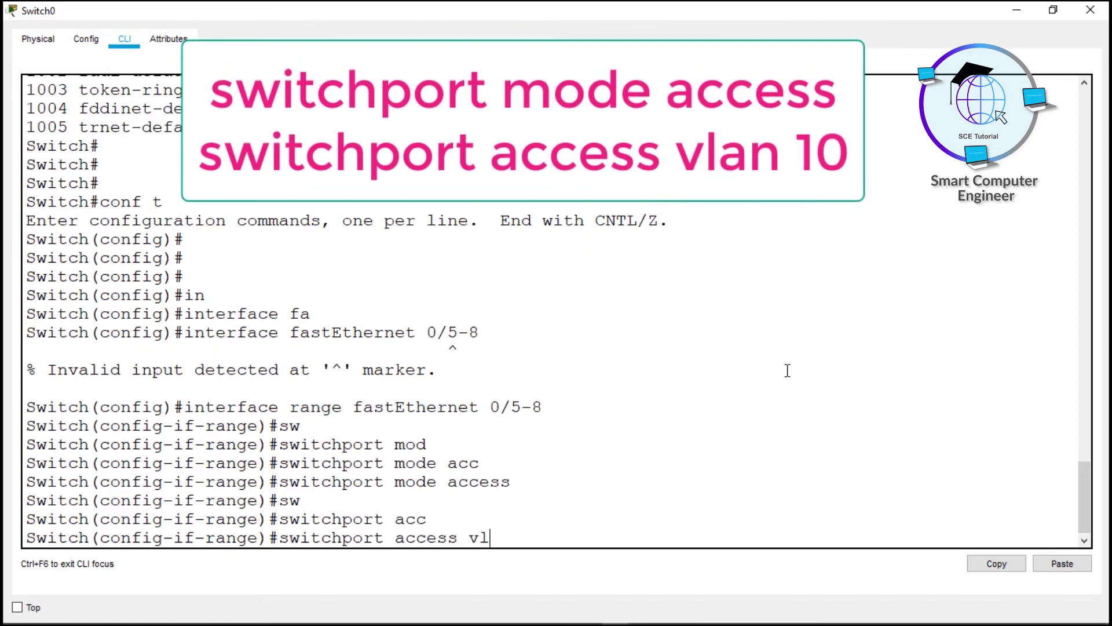
key("Tab")
type("10")
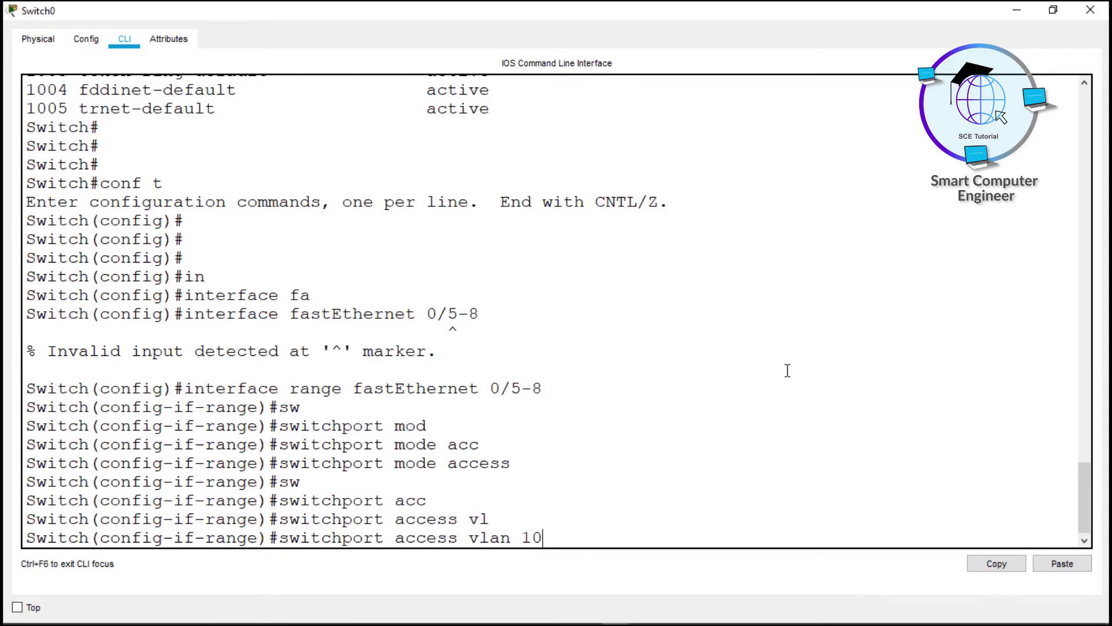
key("Return")
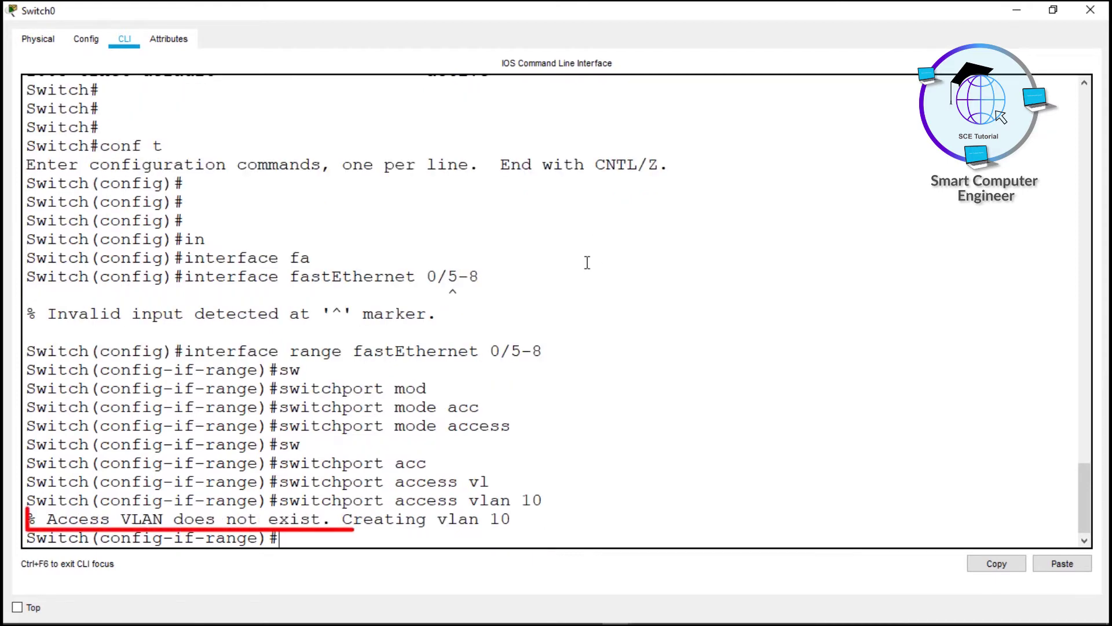
mouse_move(29, 519)
left_mouse_down()
mouse_move(280, 539)
mouse_move(354, 522)
left_mouse_up()
left_click_drag(518, 520, 342, 520)
- Leave the port range configuration and return to privileged mode with the end command
key("Return")
key("Return")
type("e")
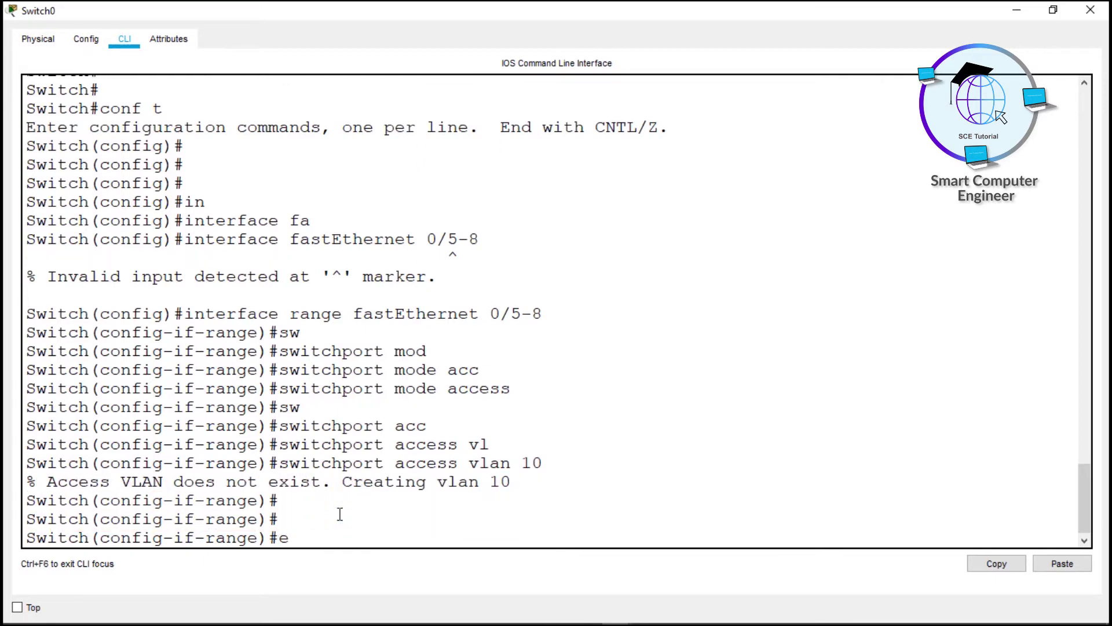
type("nd")
key("Return")
key("Return")
key("Return")
- List Switch0's VLAN port assignments with the command show vlan brief to check VLAN 10
type("sho")
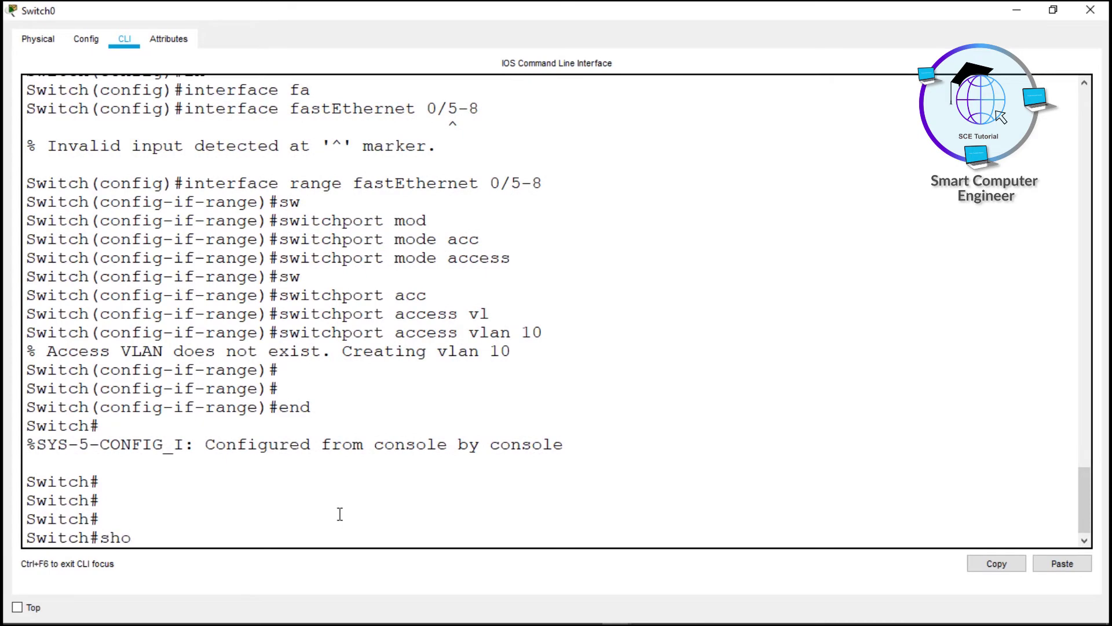
type("w vl")
key("Tab")
type("br")
key("Tab")
key("Return")
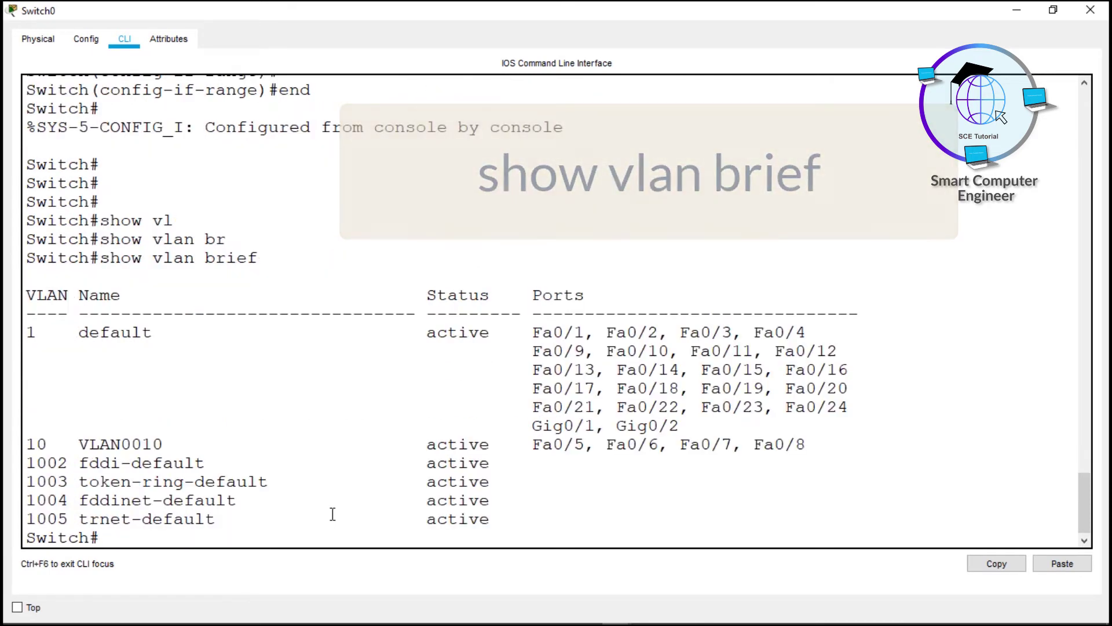
- Highlight the VLAN 10 row, and restore Switch0's window clear of the link between Switch0 and Switch1
left_click_drag(26, 444, 819, 444)
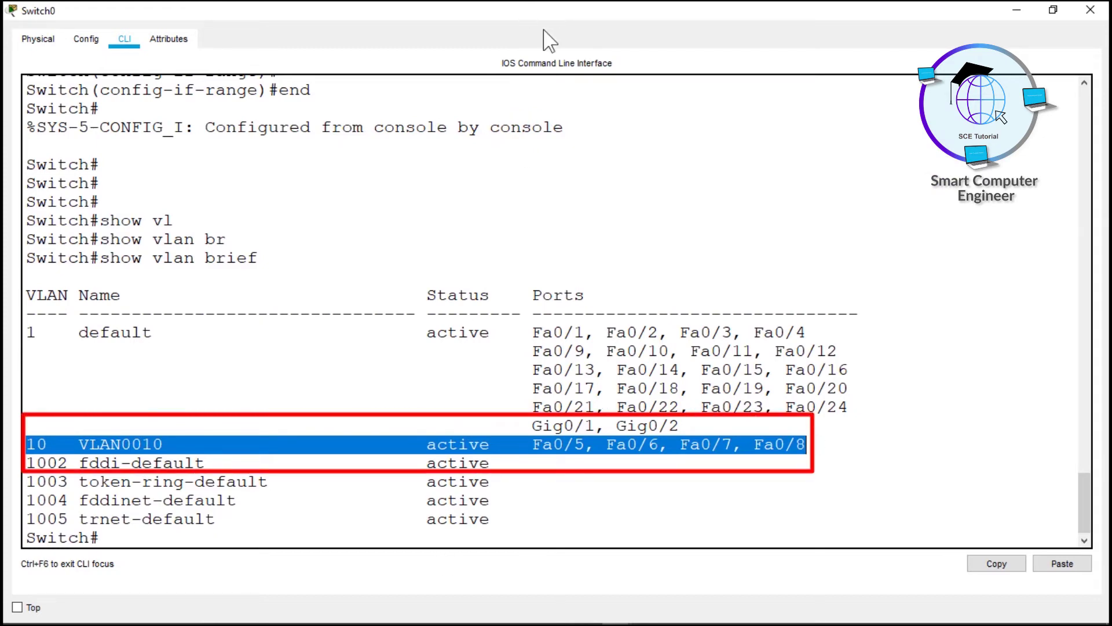
left_click_drag(522, 3, 653, 111)
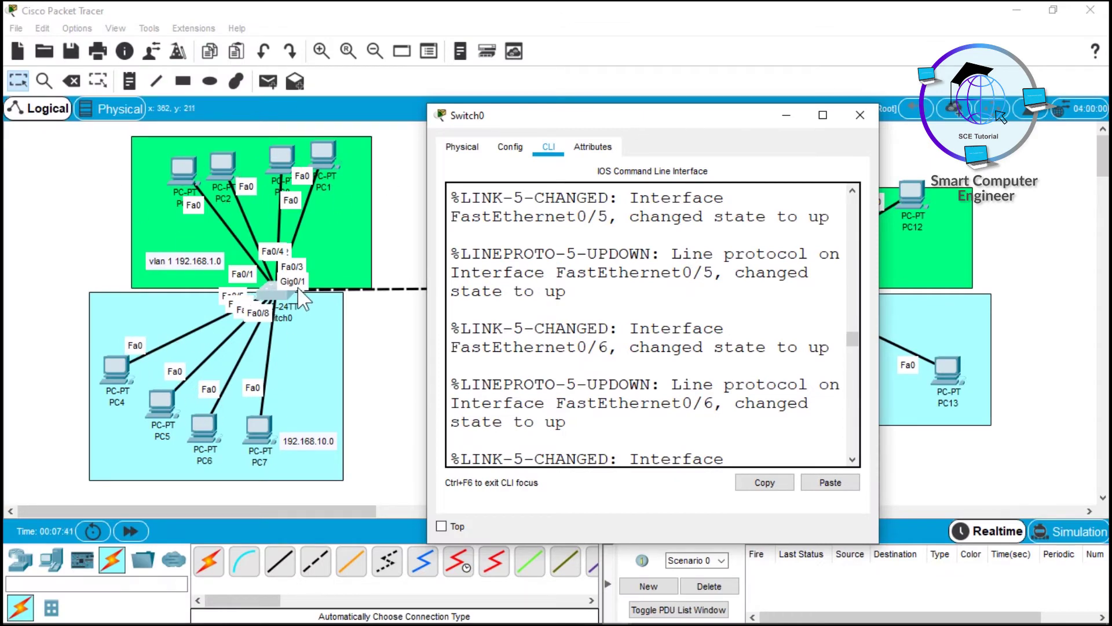
left_click_drag(608, 115, 770, 140)
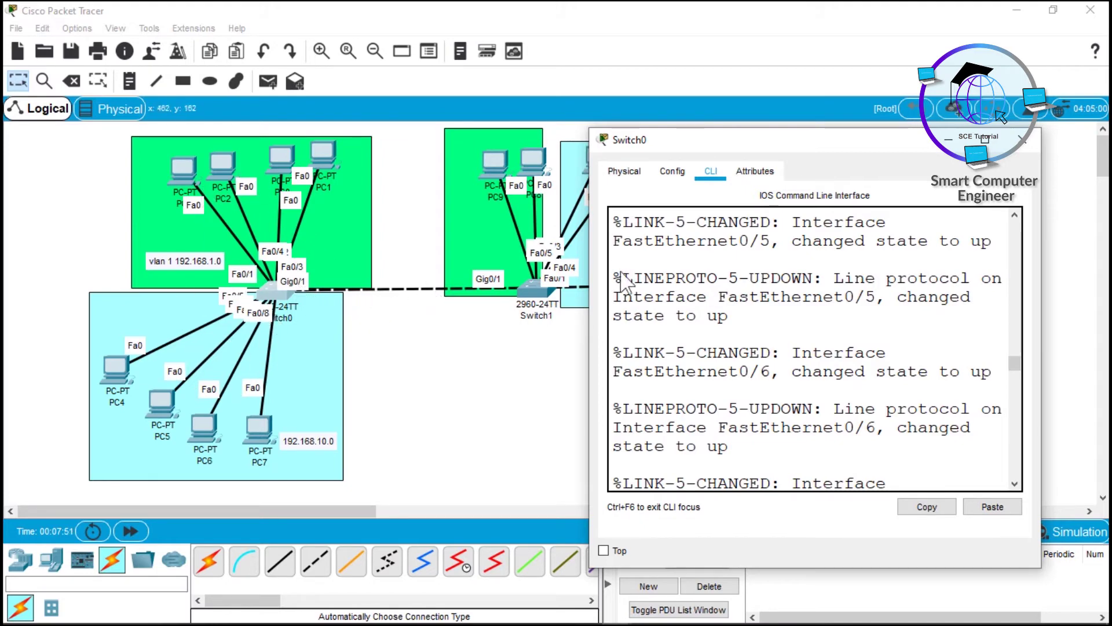
key("Return")
key("Return")
key("Return")
type("conf t")
key("Return")
key("Return")
key("Return")
key("Return")
key("Return")
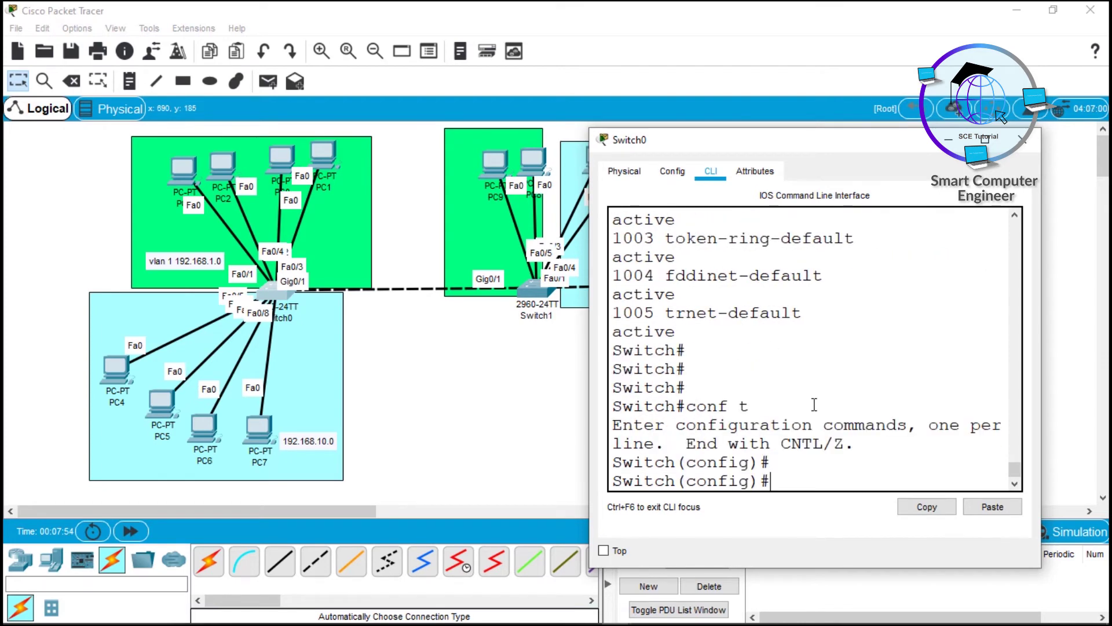
type("exit")
key("Return")
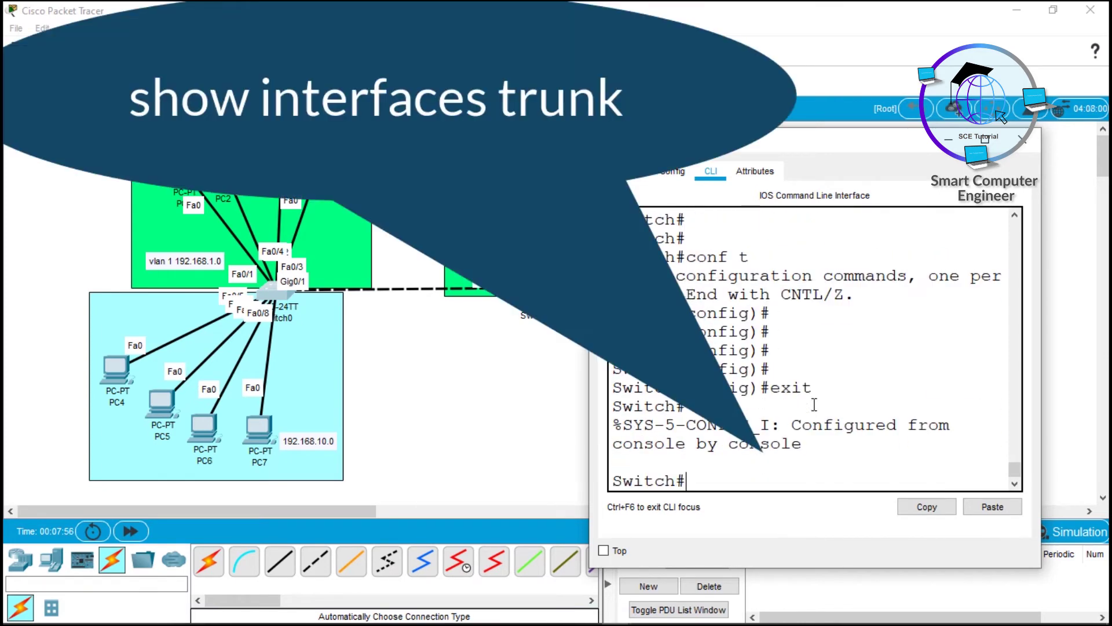
- Check Switch0's trunk ports with the command show interfaces trunk, and highlight the output in the maximised window
key("Return")
type("show in")
key("Tab")
type("tr")
key("Tab")
key("Return")
key("super+Up")
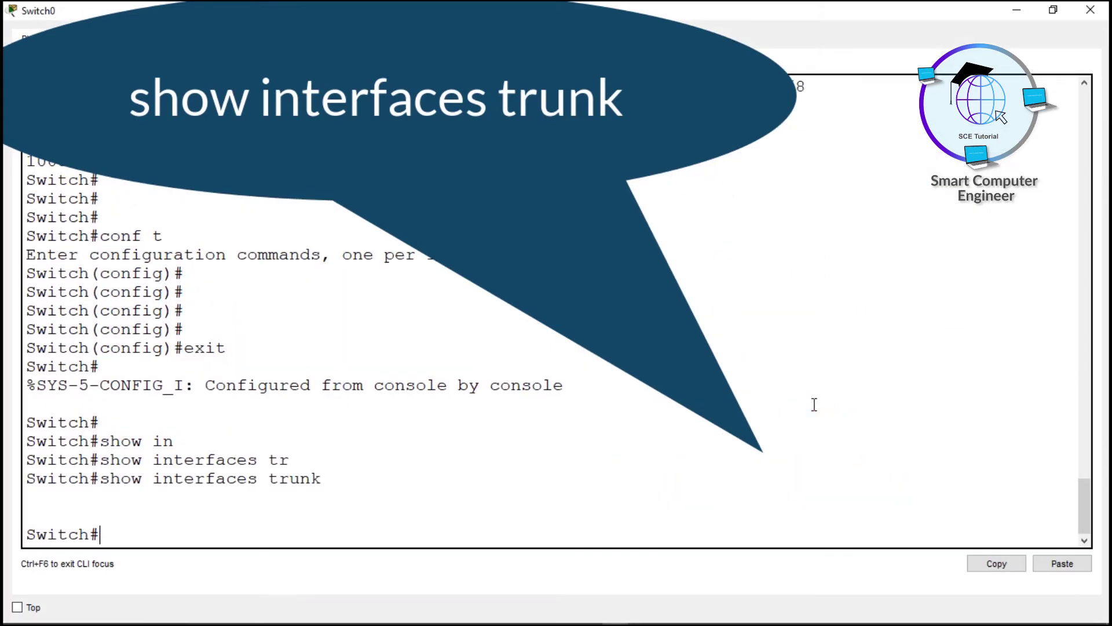
left_click_drag(58, 478, 142, 532)
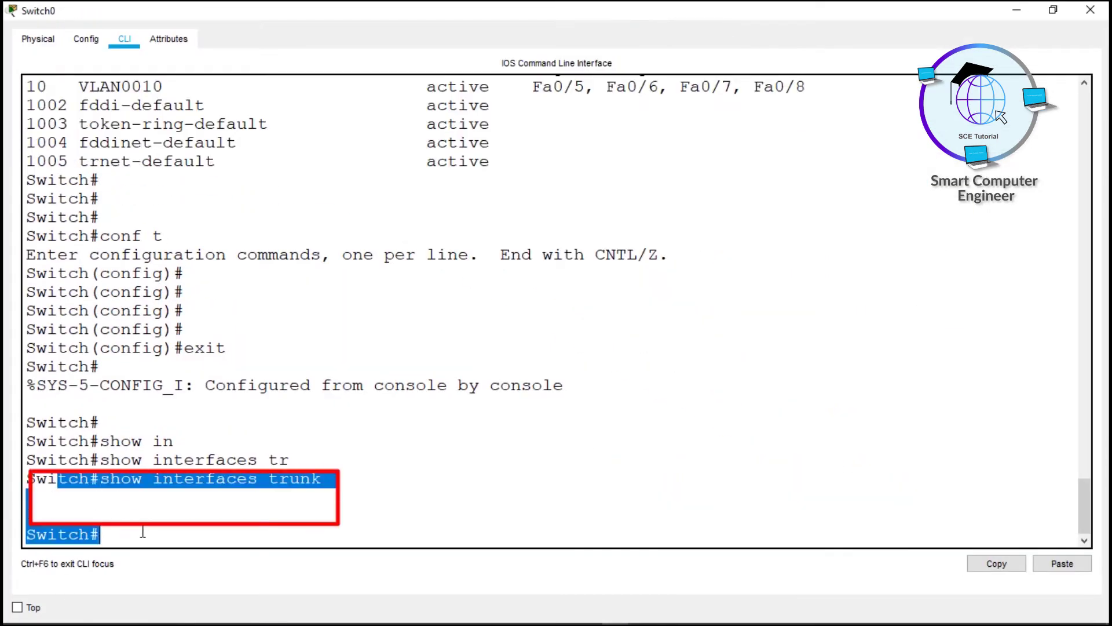